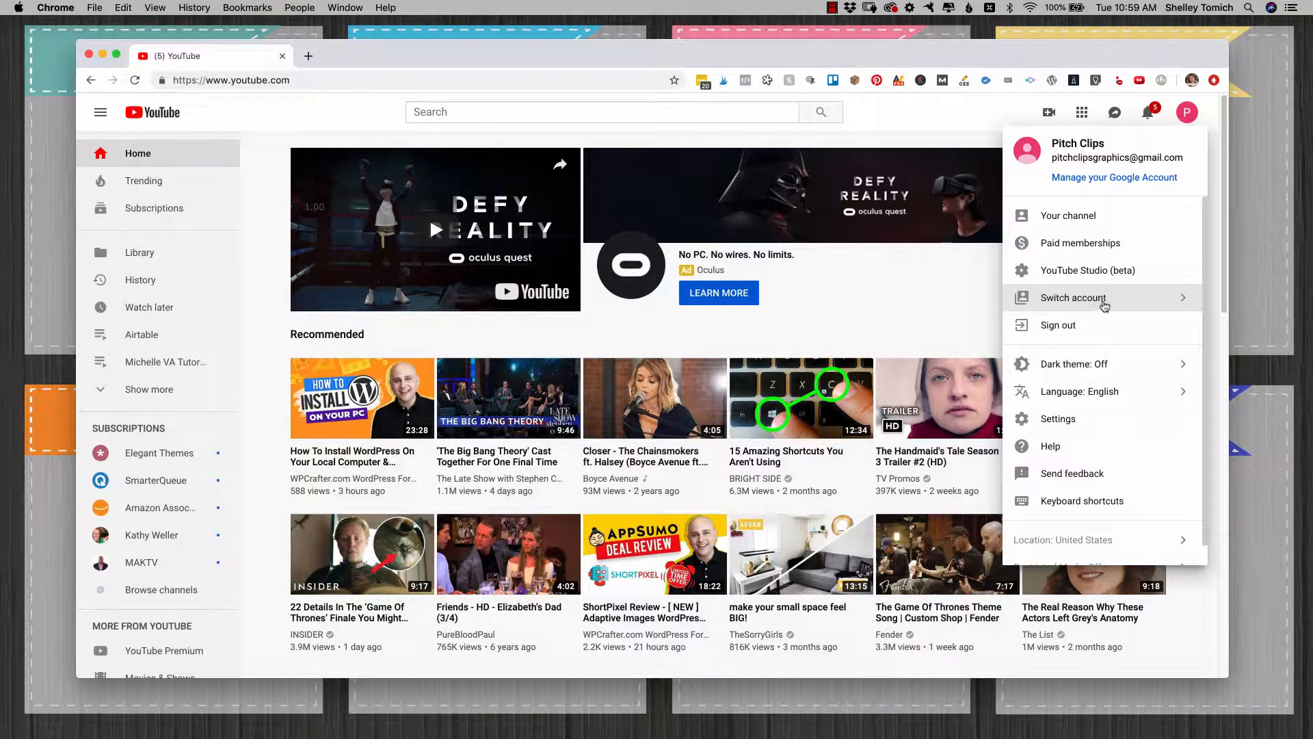
Step: Switch to the Pitch Clips account and open its YouTube Studio (beta) dashboard
{"action": "left_click", "coordinate": [1101, 305]}
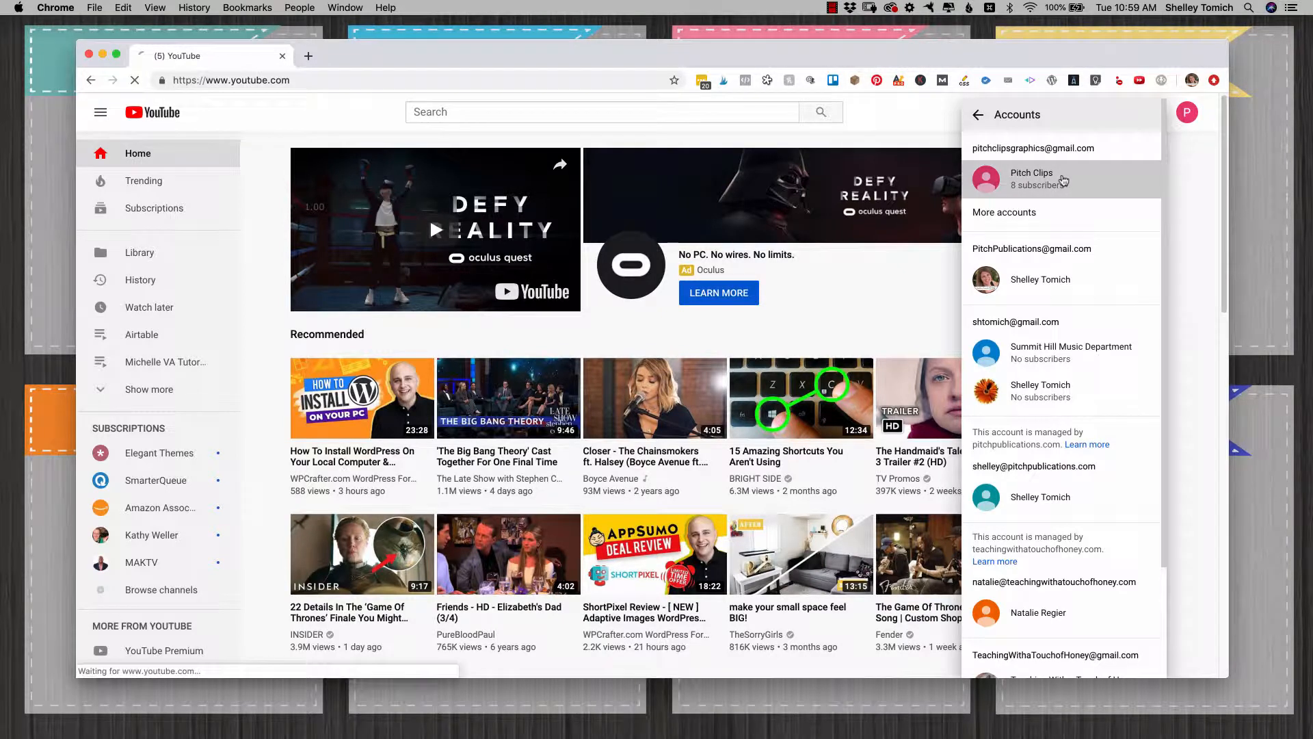
{"action": "left_click", "coordinate": [1061, 181]}
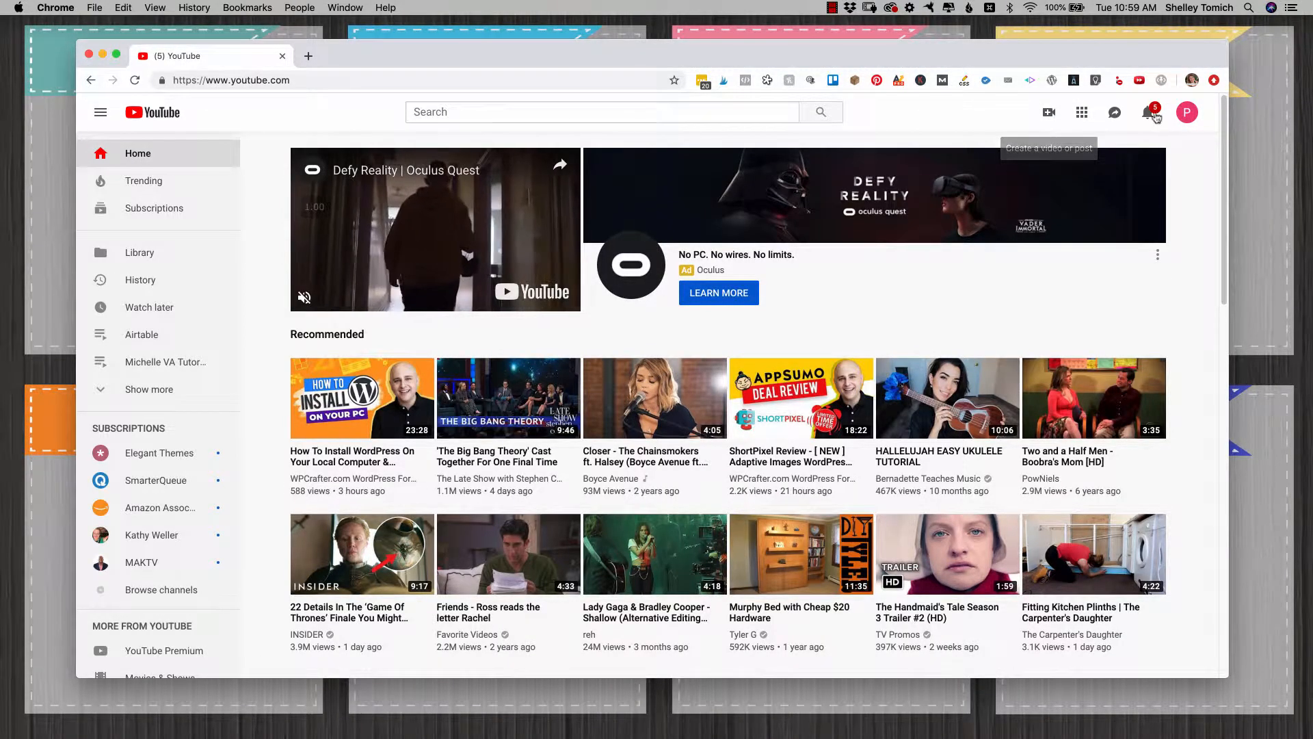
{"action": "left_click", "coordinate": [1187, 112]}
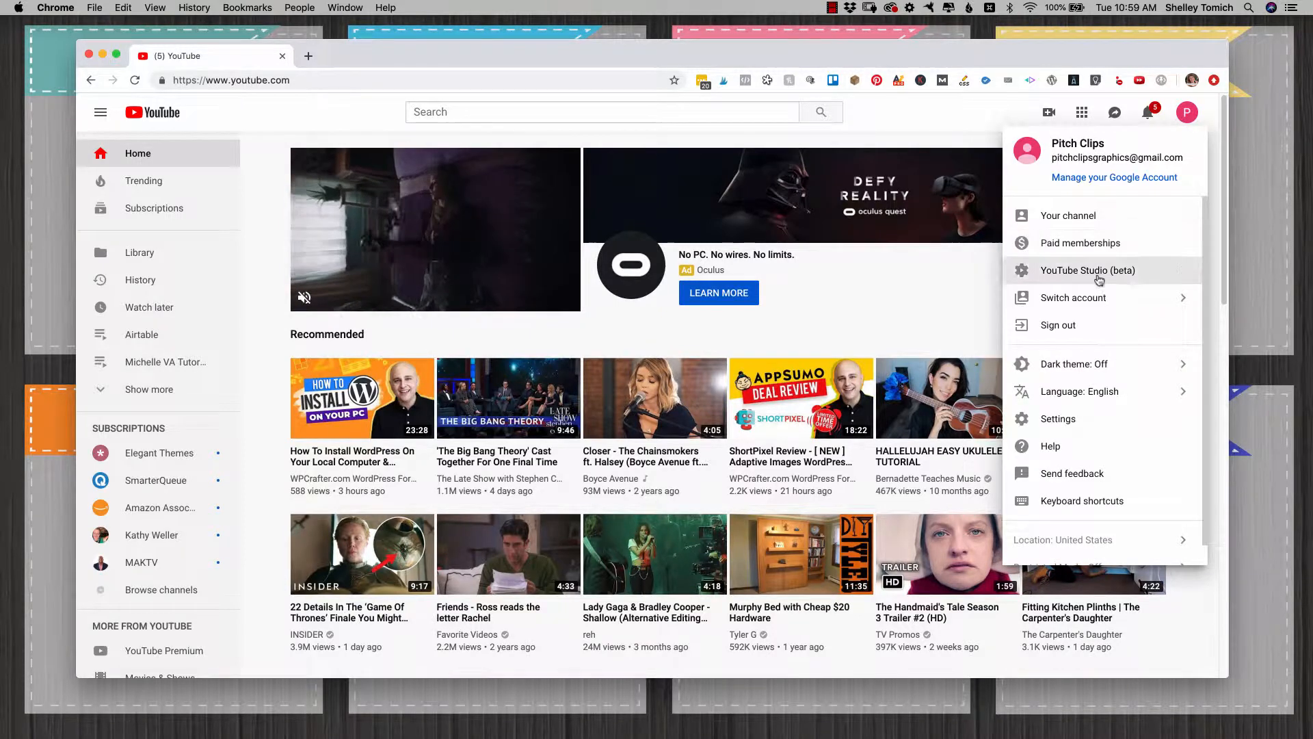
{"action": "left_click", "coordinate": [1094, 271]}
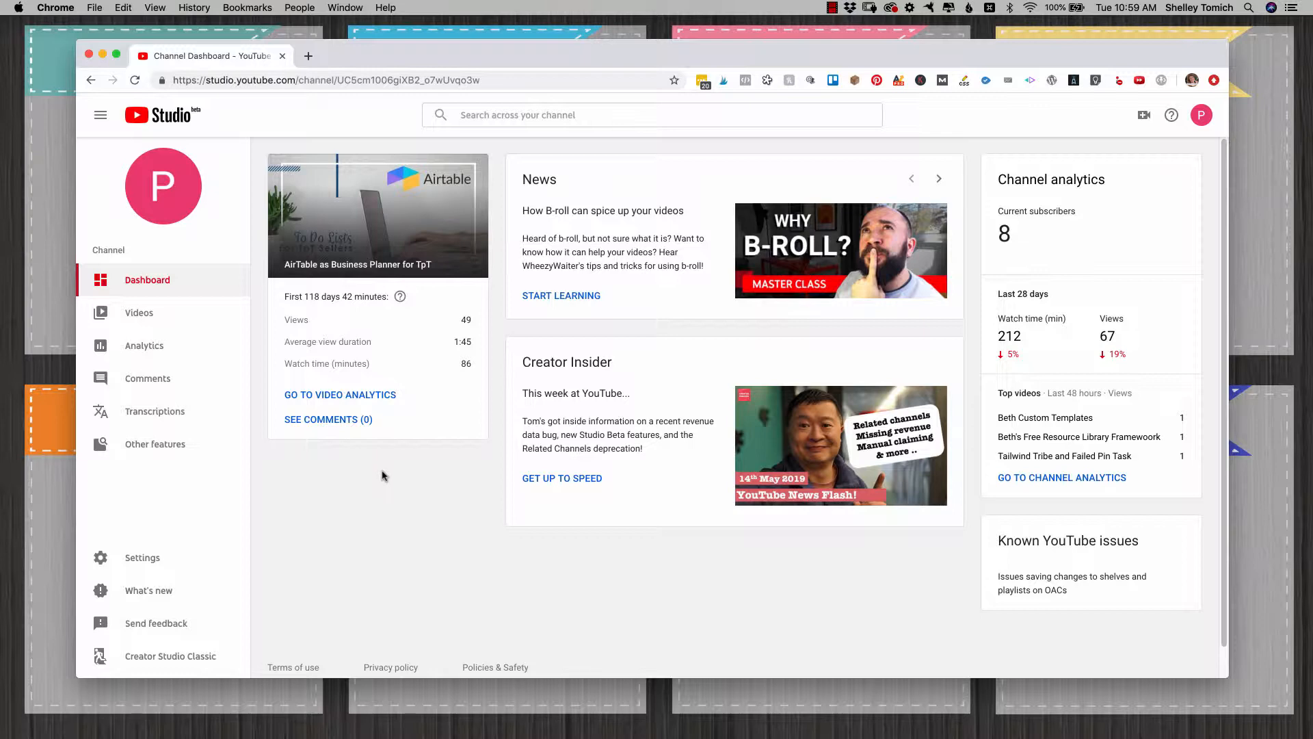
Step: From the channel's video list, start a new video upload and add the "Using Divi Overlay to Create Popup" file
{"action": "left_click", "coordinate": [147, 313]}
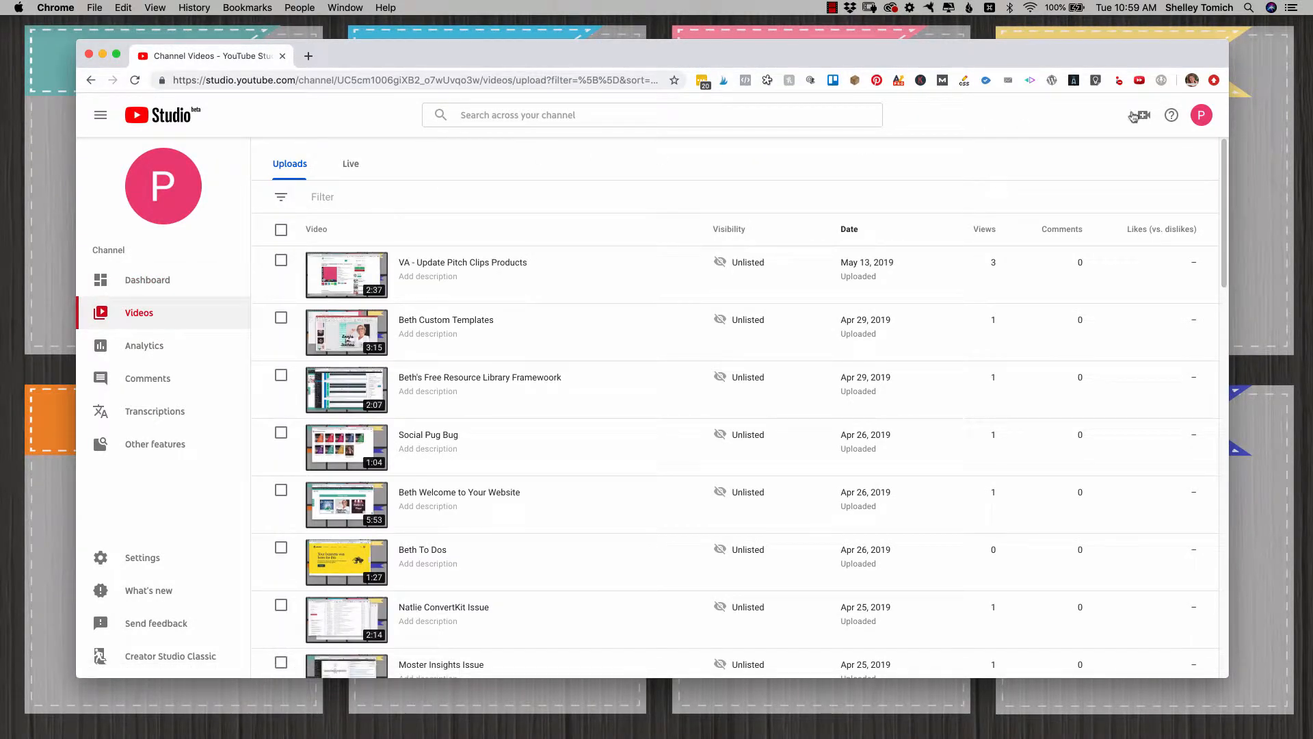
{"action": "left_click", "coordinate": [1143, 117]}
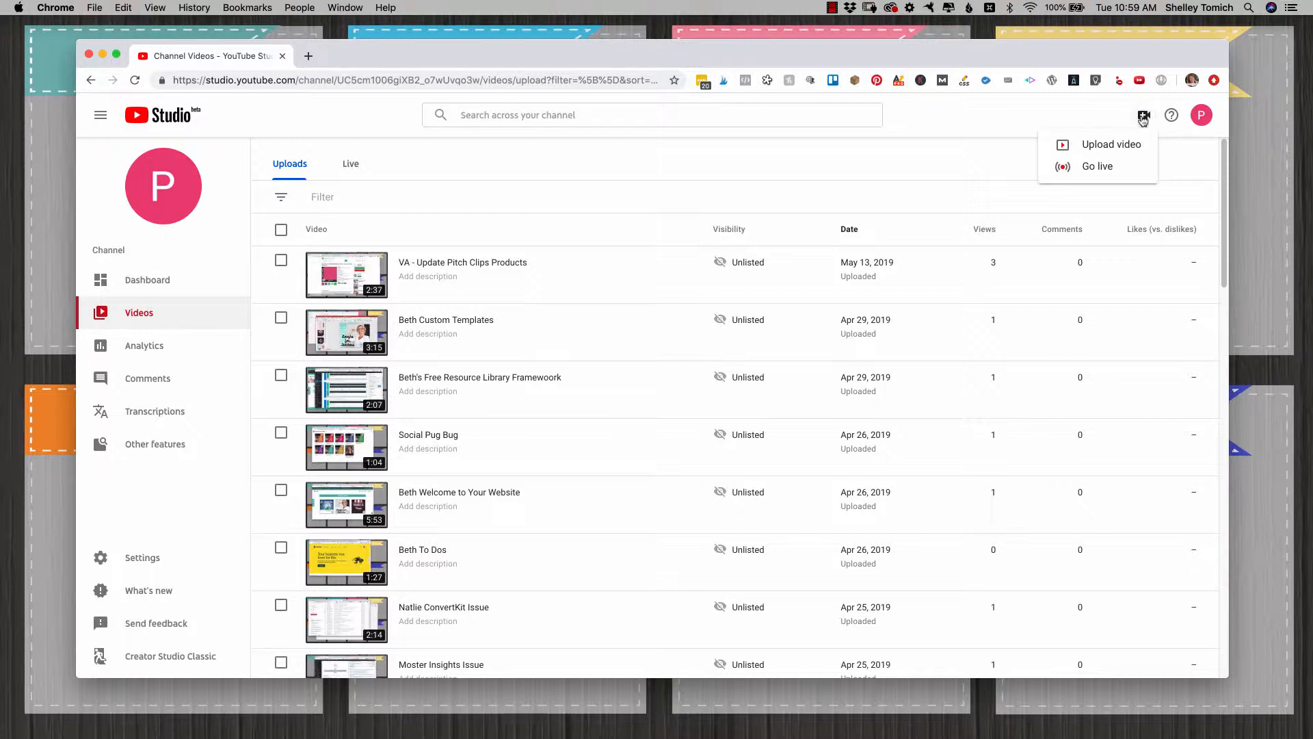
{"action": "left_click", "coordinate": [1106, 147]}
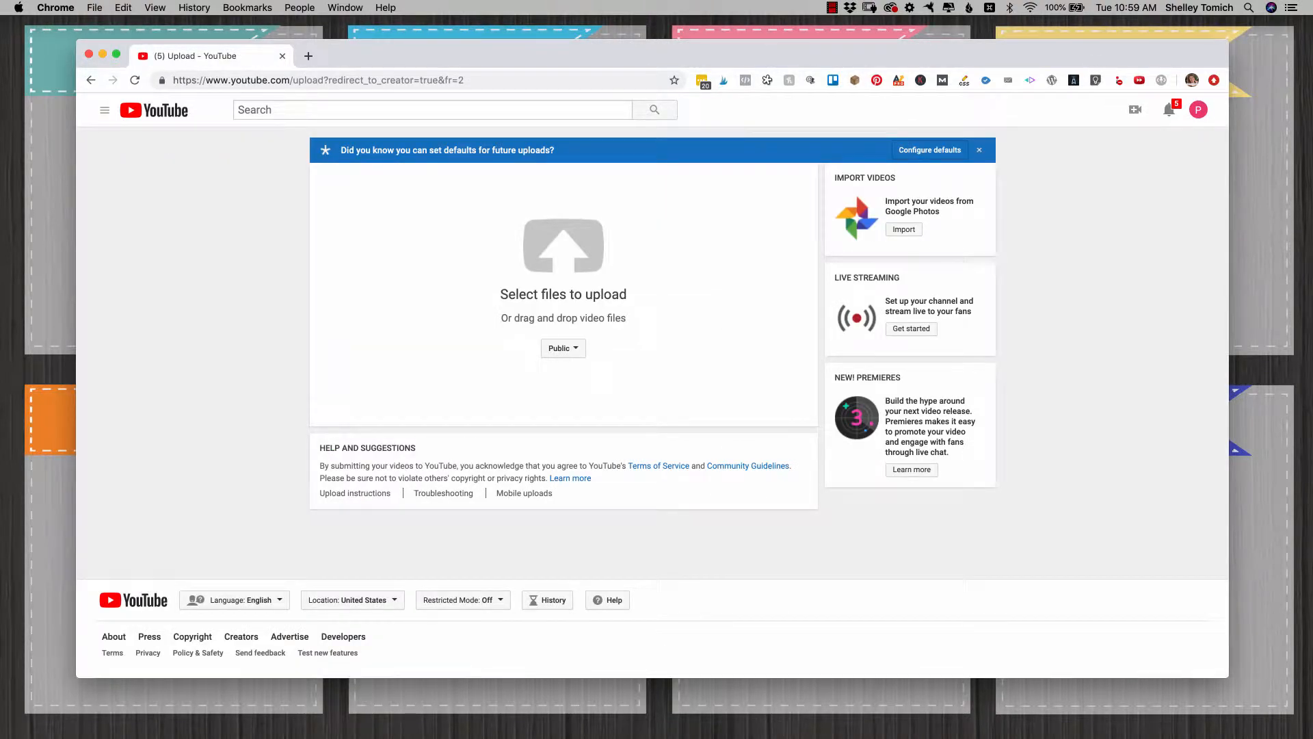
{"action": "left_click_drag", "start_coordinate": [49, 283], "coordinate": [609, 255]}
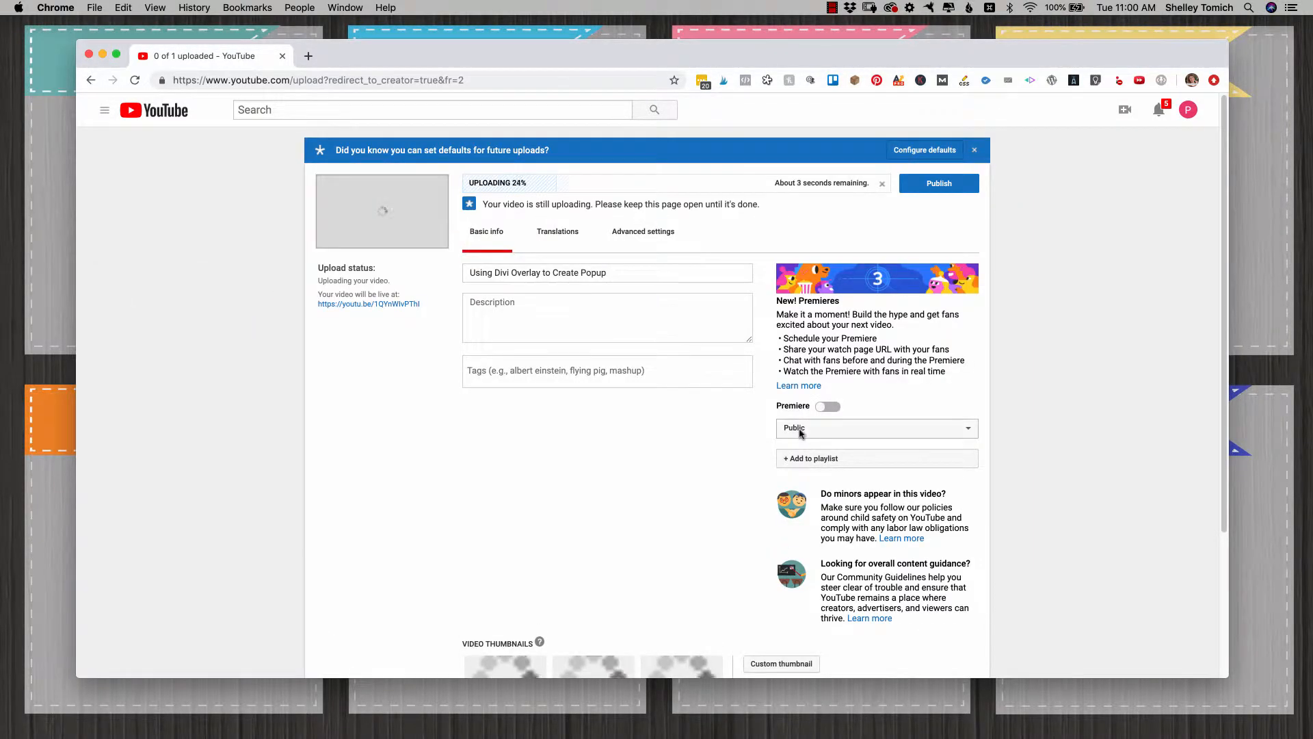
Step: Set the uploading video's visibility to Unlisted
{"action": "left_click", "coordinate": [944, 430]}
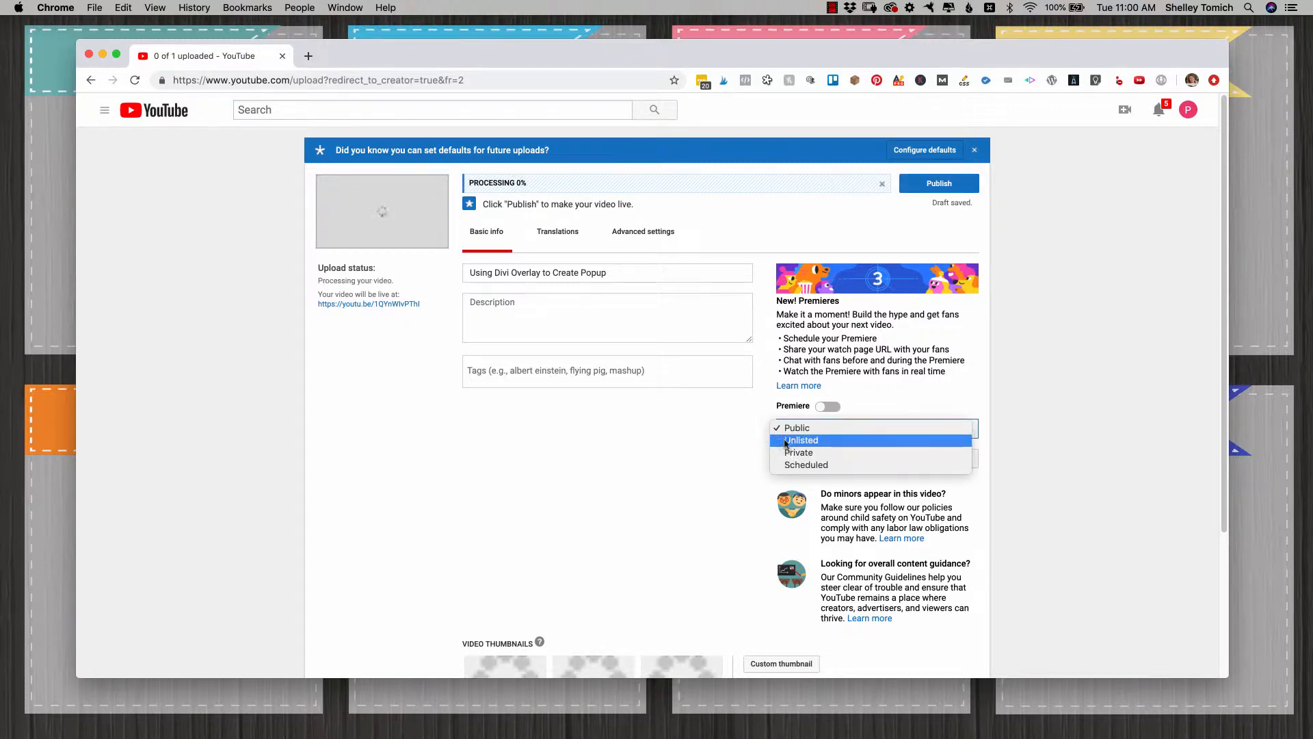
{"action": "left_click", "coordinate": [787, 440]}
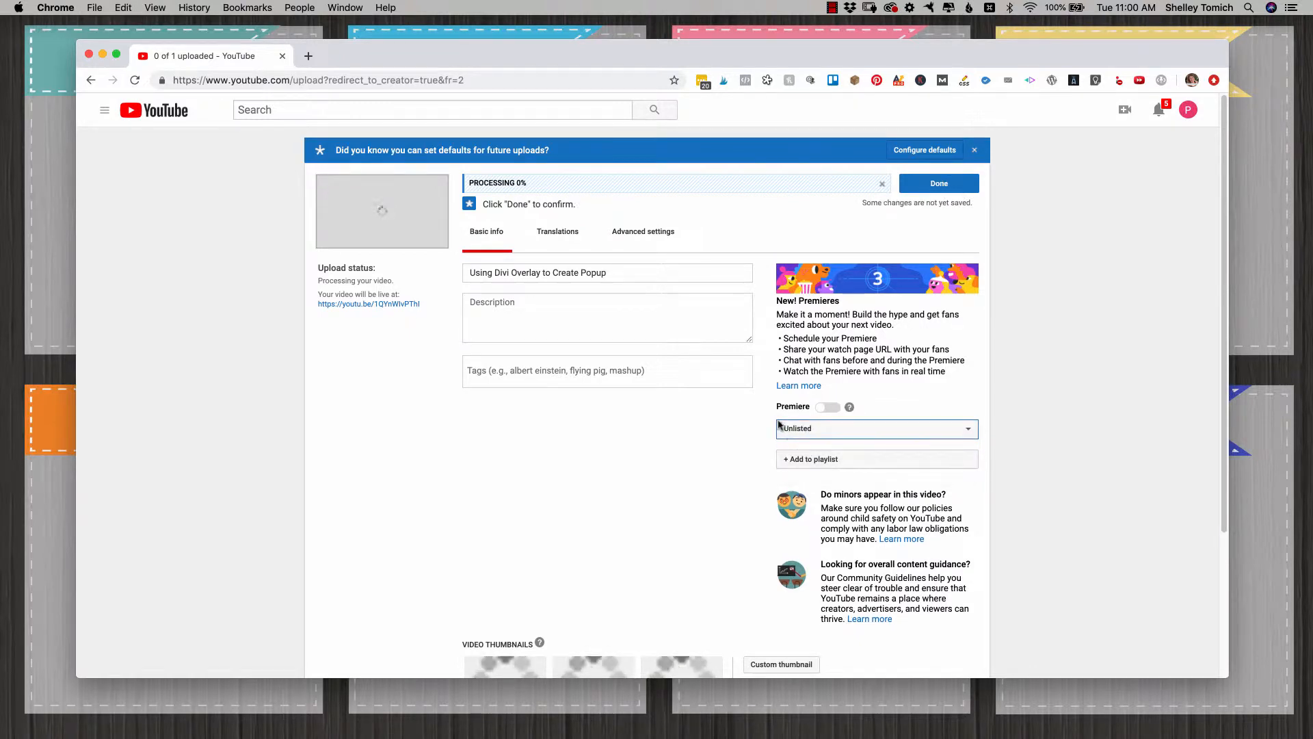
{"action": "left_click", "coordinate": [805, 430]}
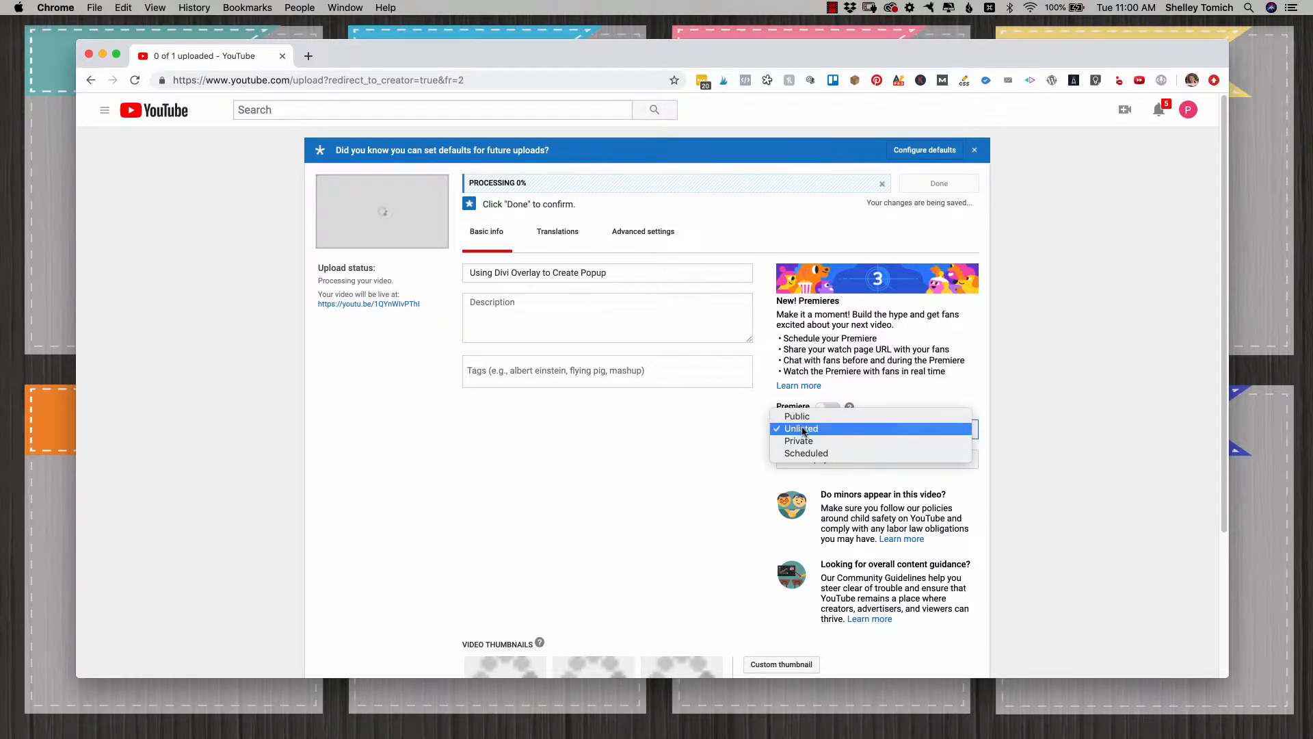
{"action": "left_click", "coordinate": [801, 431]}
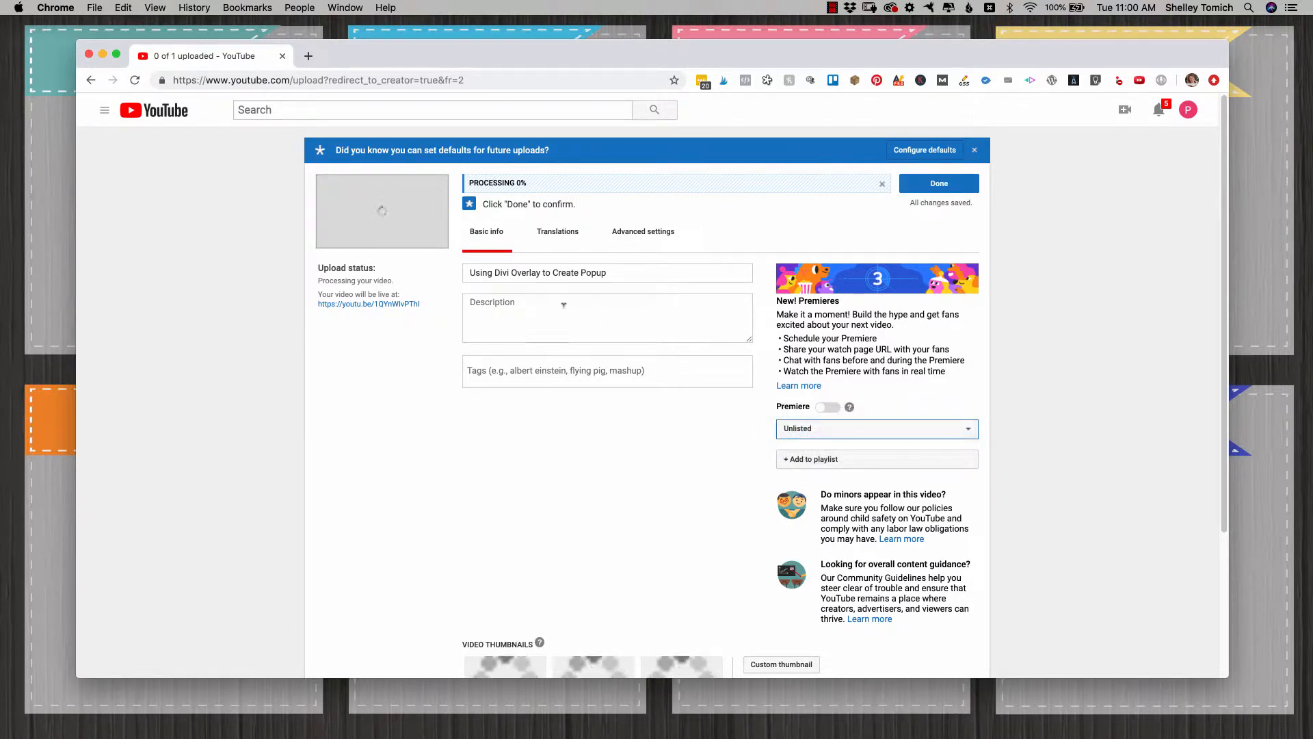
Step: Enter the video description "This is how to create a popup email subscribe form using Divi Overlays."
{"action": "left_click", "coordinate": [482, 272]}
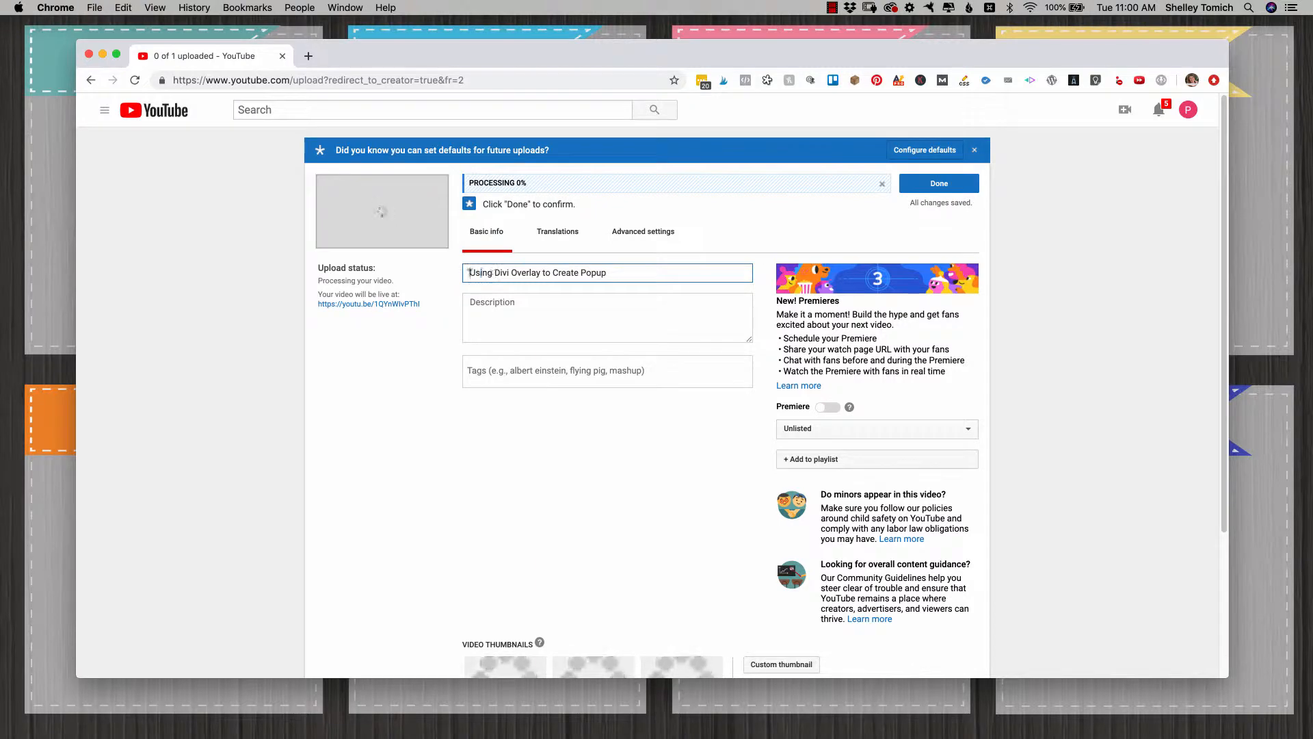
{"action": "left_click", "coordinate": [564, 311]}
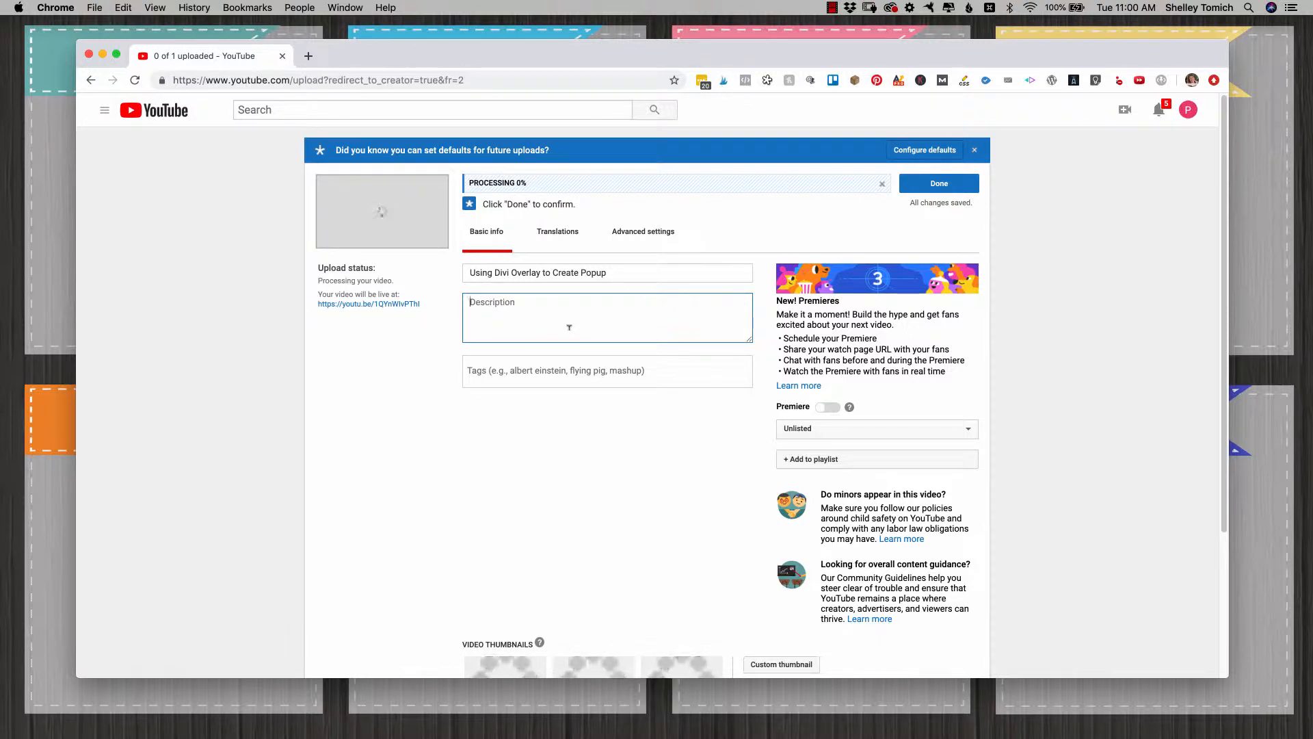
{"action": "type", "text": "This is how to create a popup email subscribe form using Divi Overlays."}
Step: Add the tags "Divi Overlays", "wordpress" and "email newsletter" to the video
{"action": "left_click", "coordinate": [519, 370]}
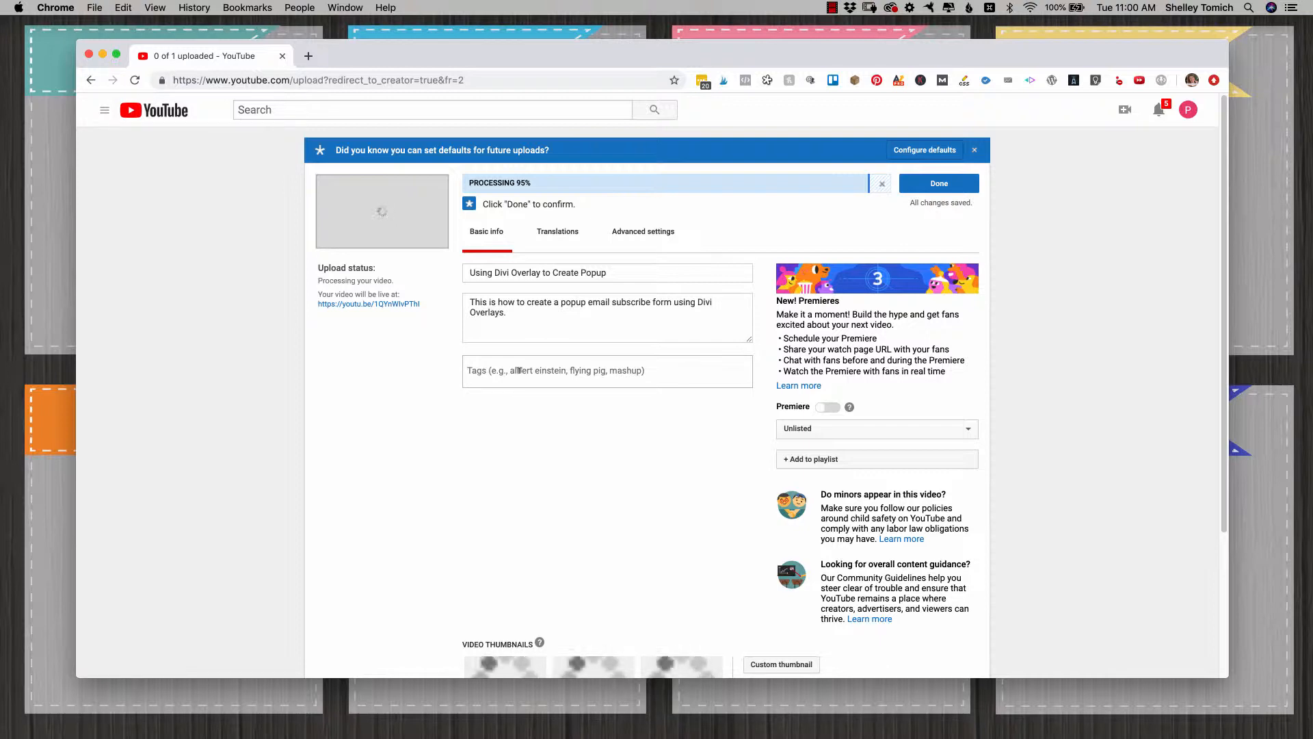
{"action": "type", "text": "Divi Overlays"}
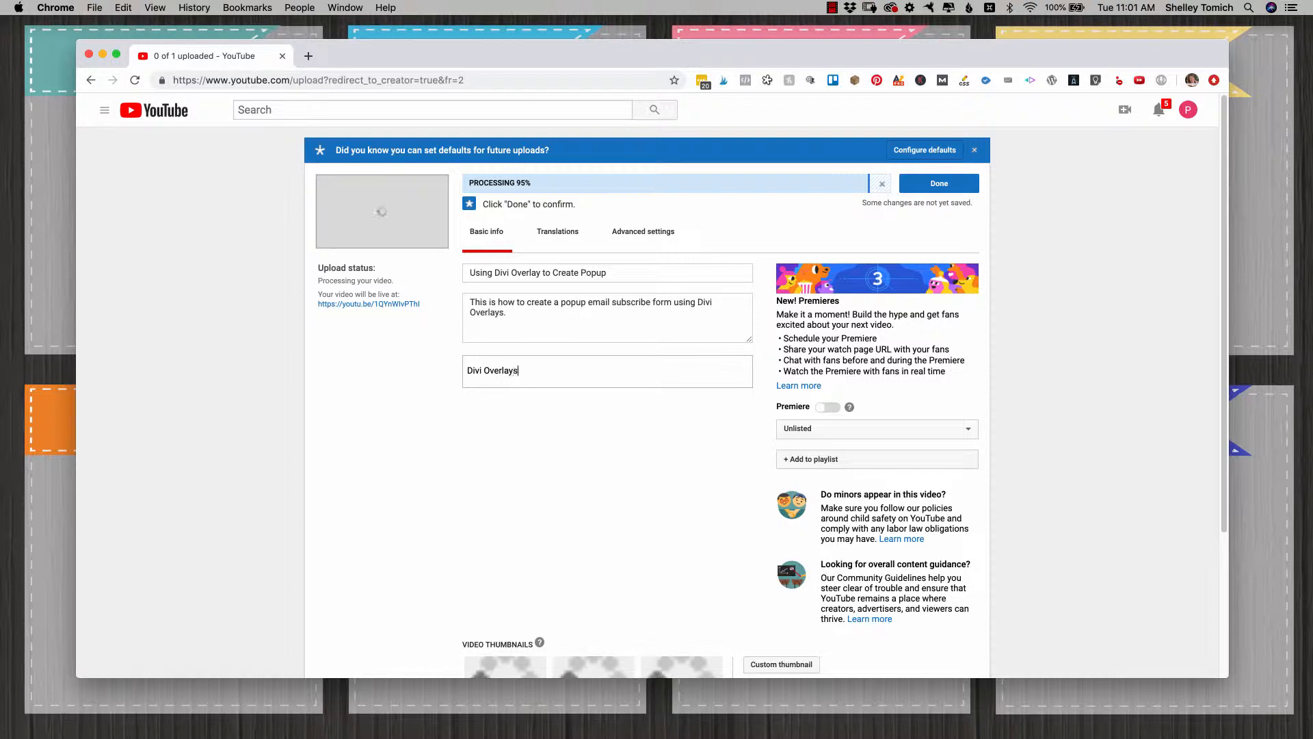
{"action": "key", "text": "Return"}
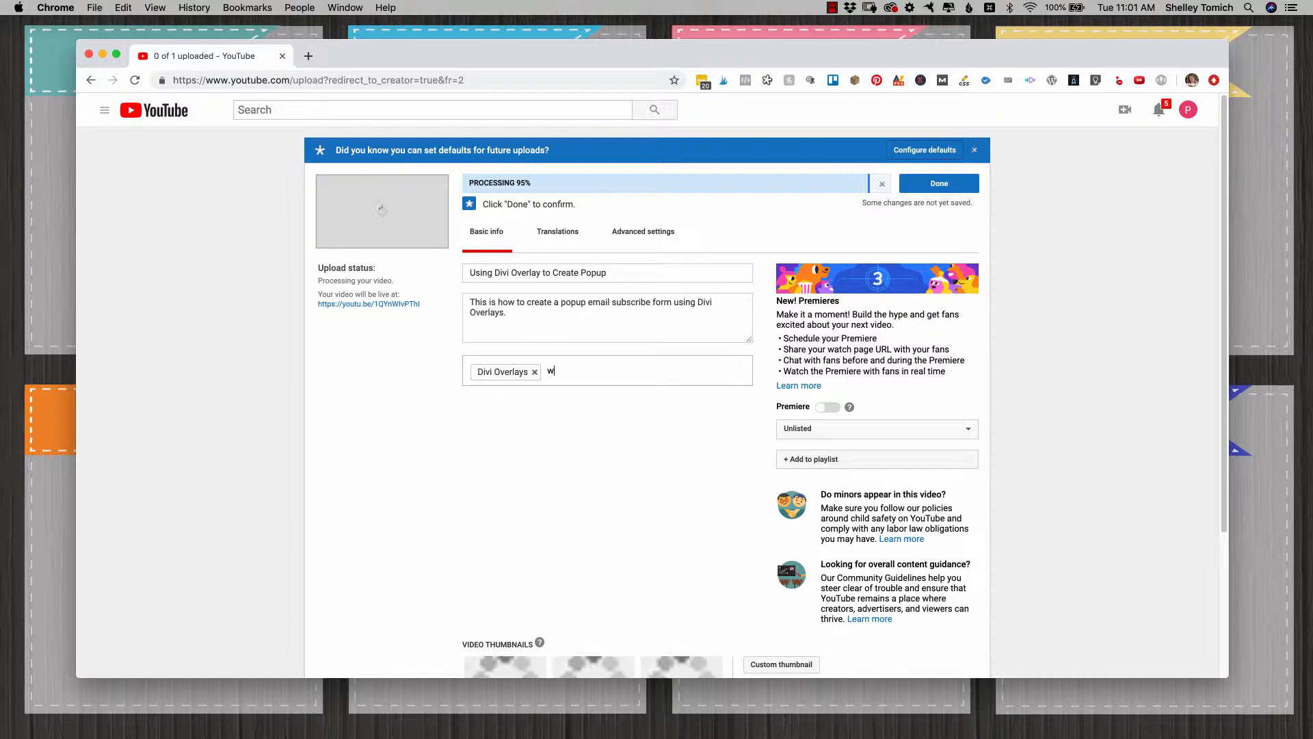
{"action": "type", "text": "wordpress"}
{"action": "key", "text": "Return"}
{"action": "key", "text": "Return"}
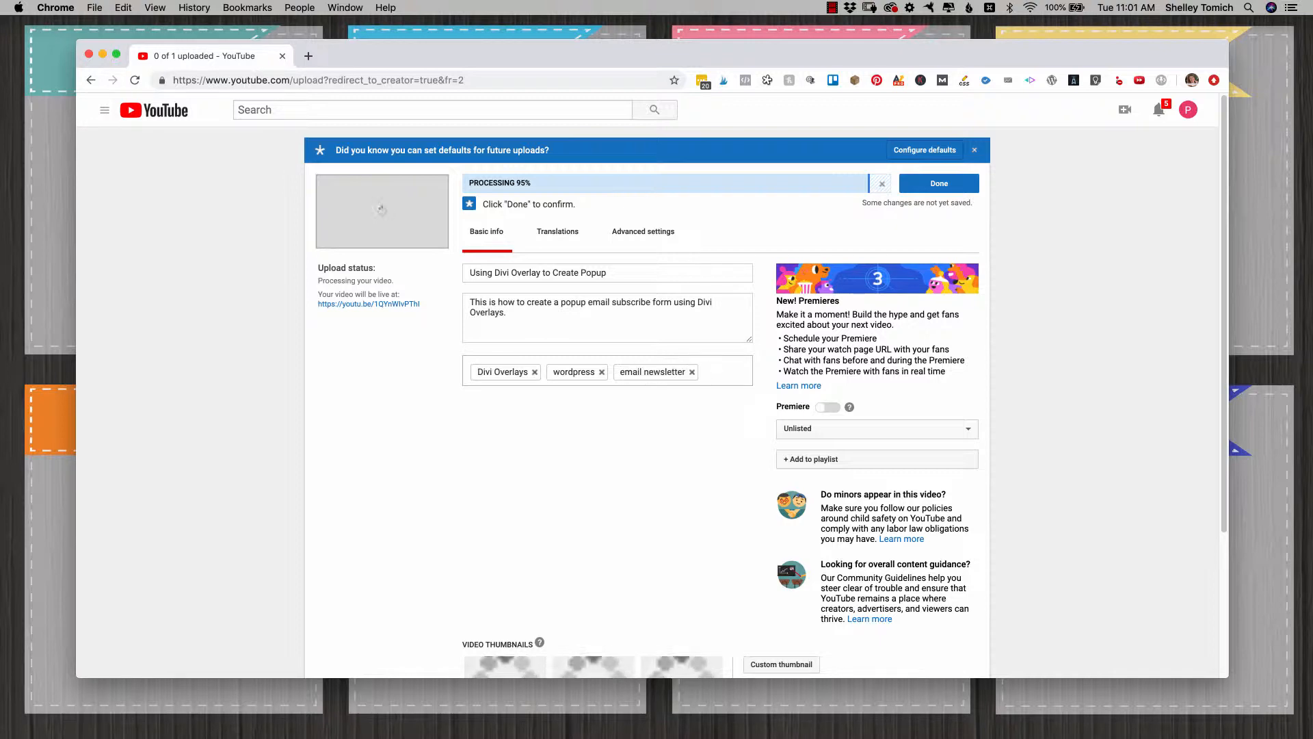
Step: Upload Divi Overlays.jpeg from the Downloads folder as the video's custom thumbnail
{"action": "scroll", "coordinate": [551, 455], "scroll_direction": "down", "scroll_amount": 1}
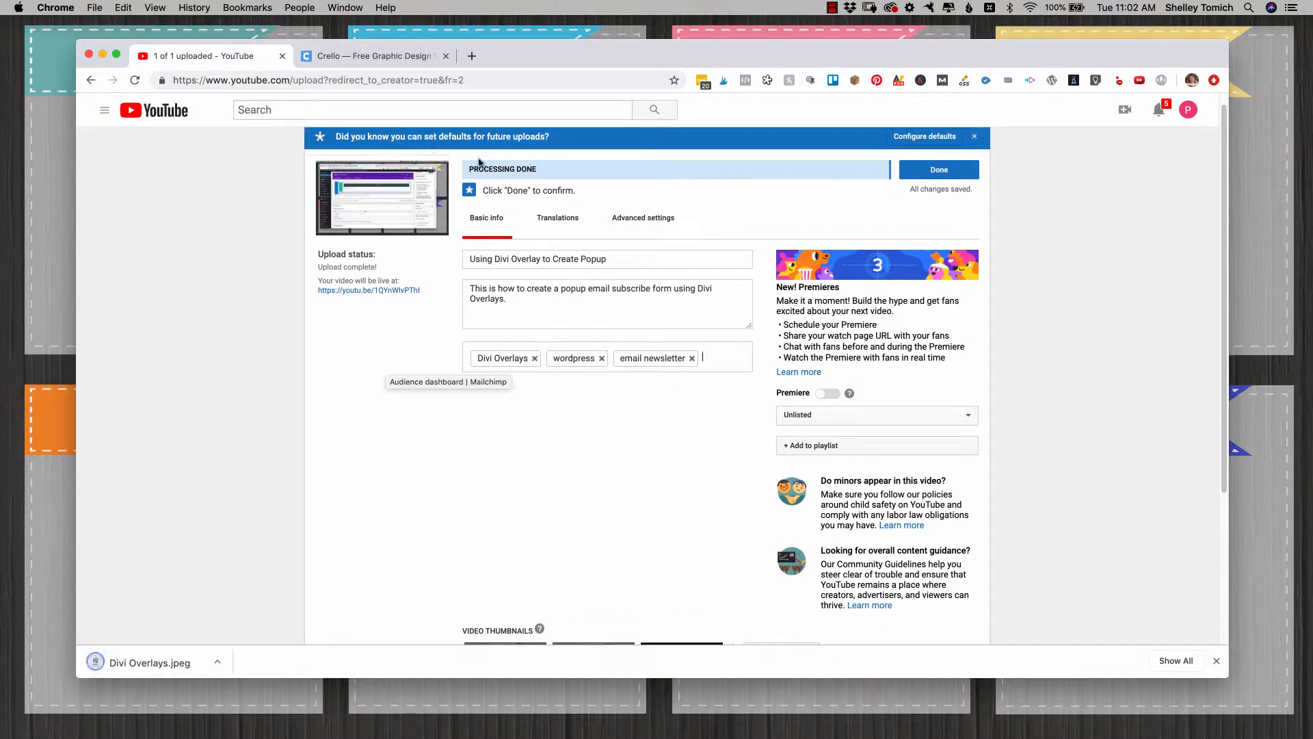
{"action": "scroll", "coordinate": [356, 381], "scroll_direction": "down", "scroll_amount": 5}
{"action": "mouse_move", "coordinate": [500, 484]}
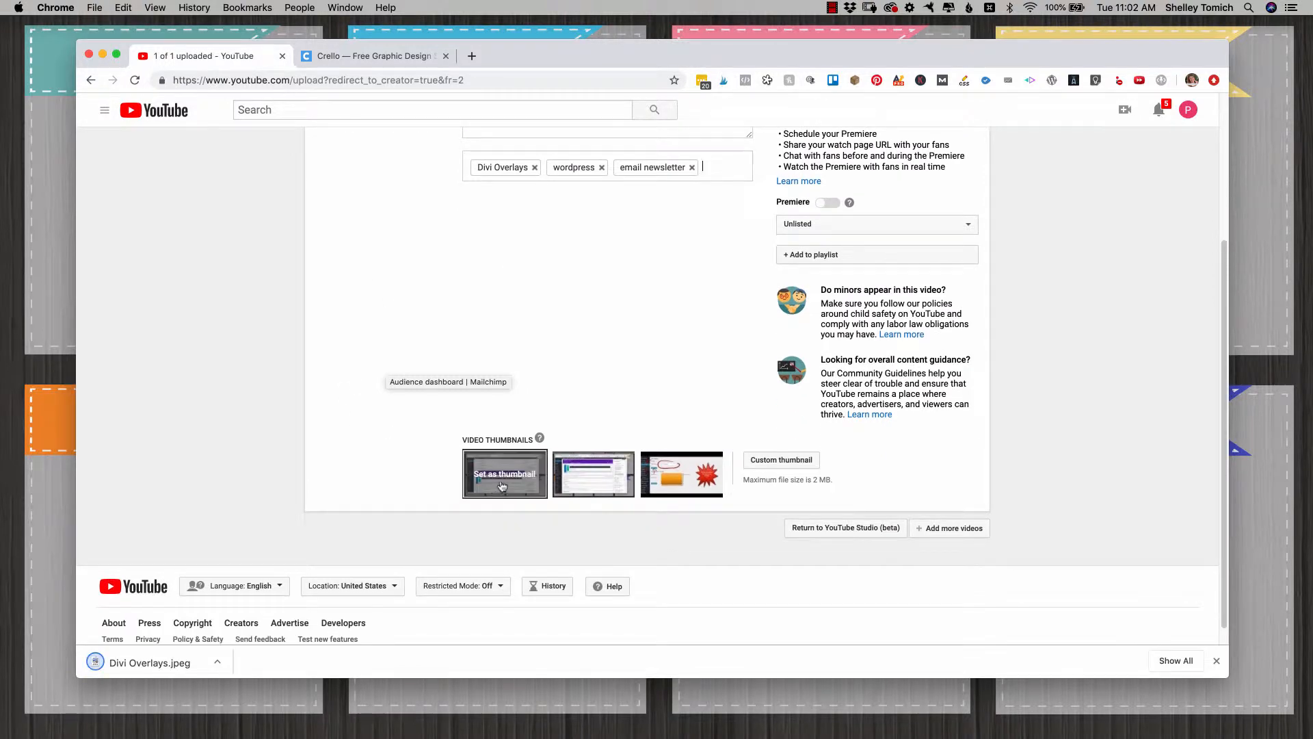
{"action": "left_click", "coordinate": [782, 466]}
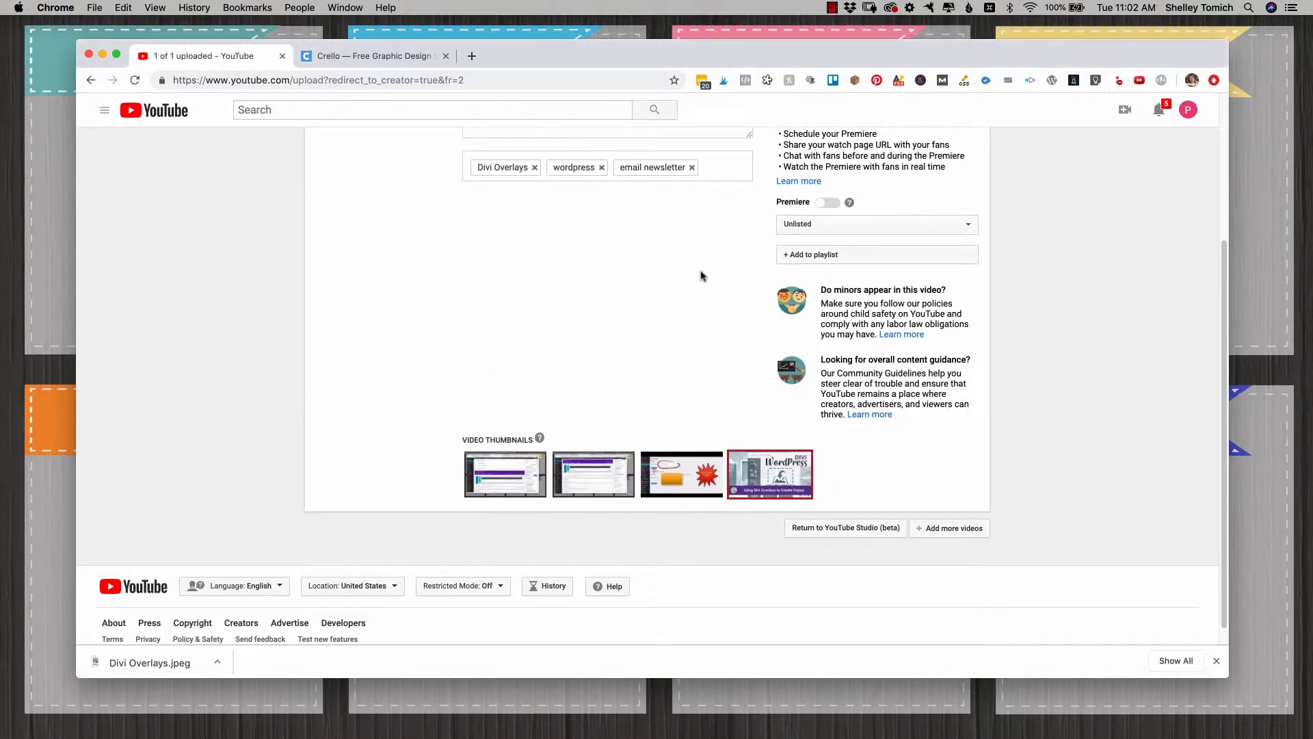
{"action": "scroll", "coordinate": [701, 274], "scroll_direction": "up", "scroll_amount": 5}
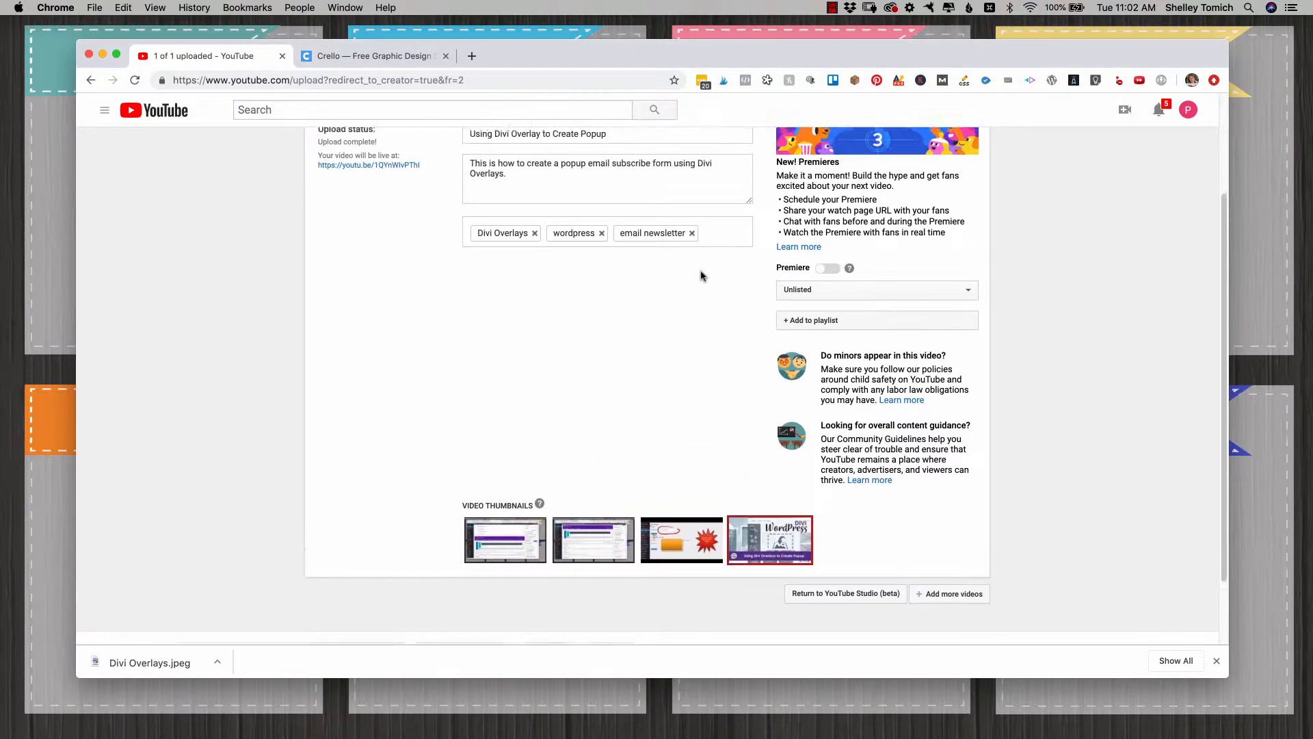
{"action": "scroll", "coordinate": [701, 268], "scroll_direction": "down", "scroll_amount": 3}
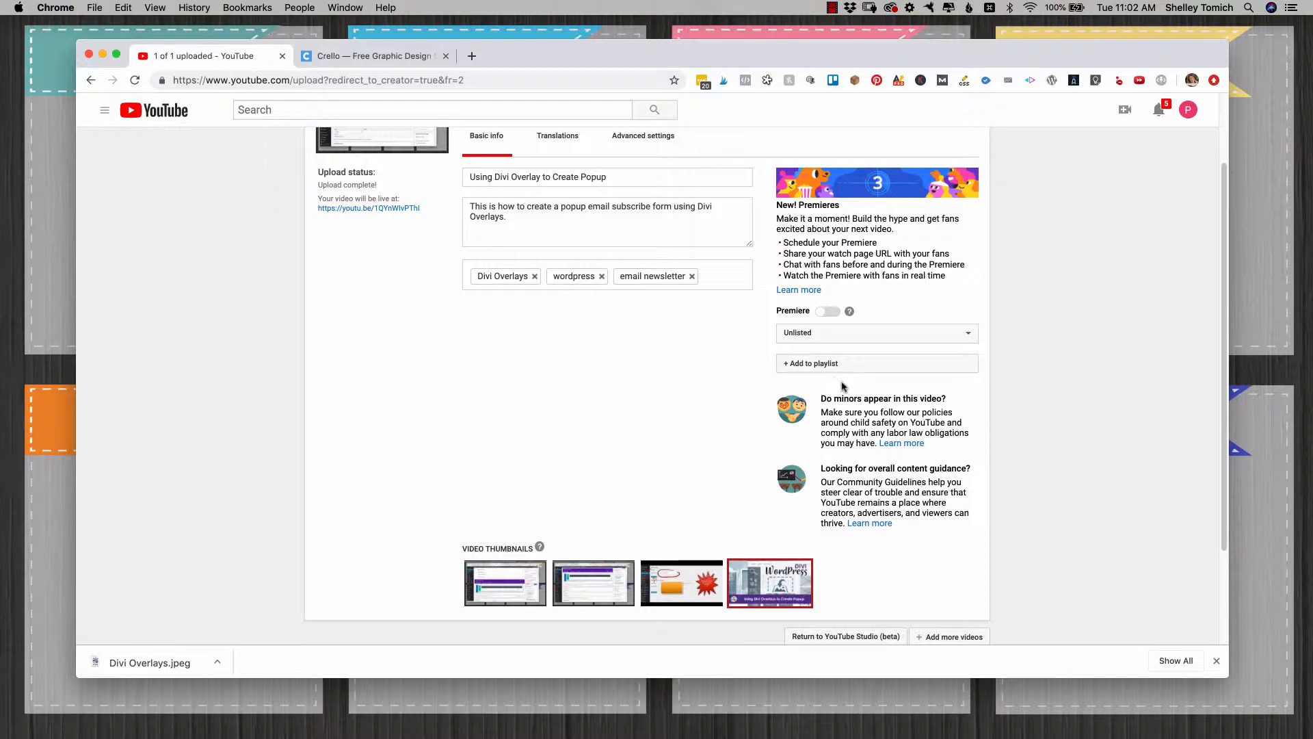
Step: Check the help note for the video's Premiere option and dismiss it
{"action": "scroll", "coordinate": [657, 358], "scroll_direction": "up", "scroll_amount": 3}
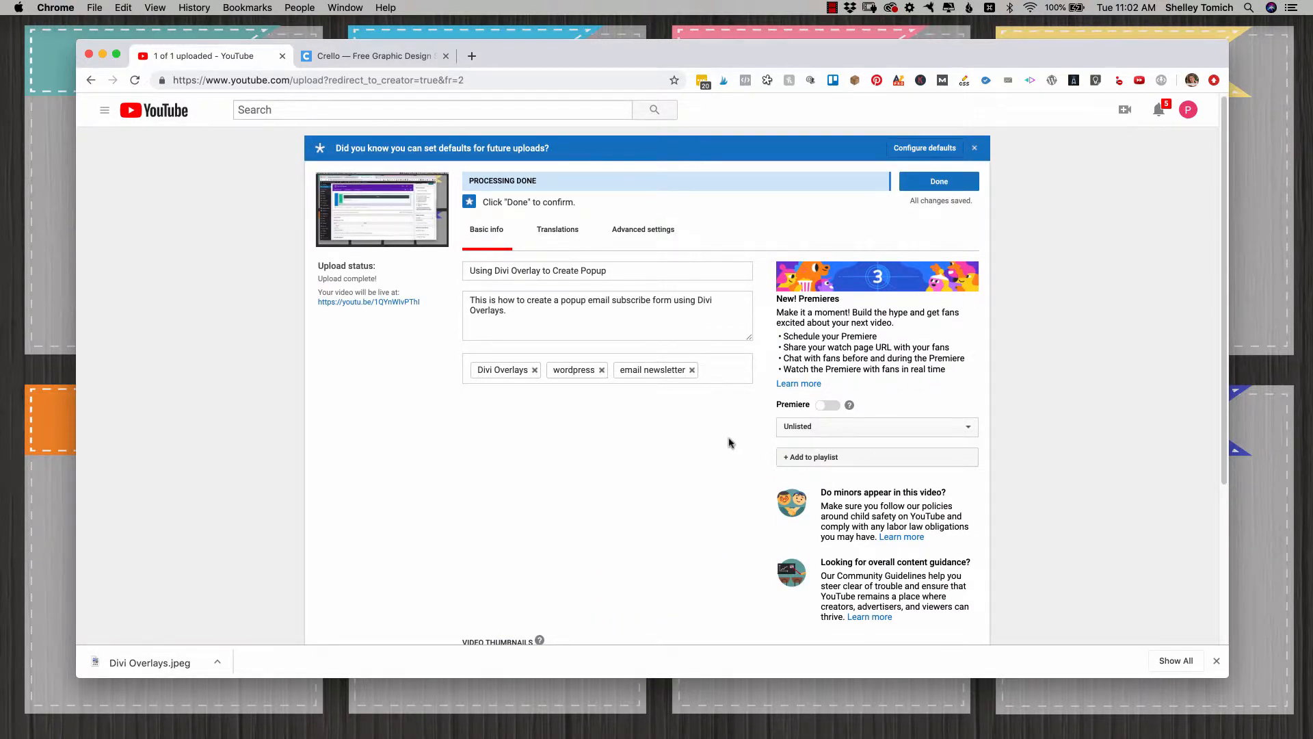
{"action": "left_click", "coordinate": [849, 406]}
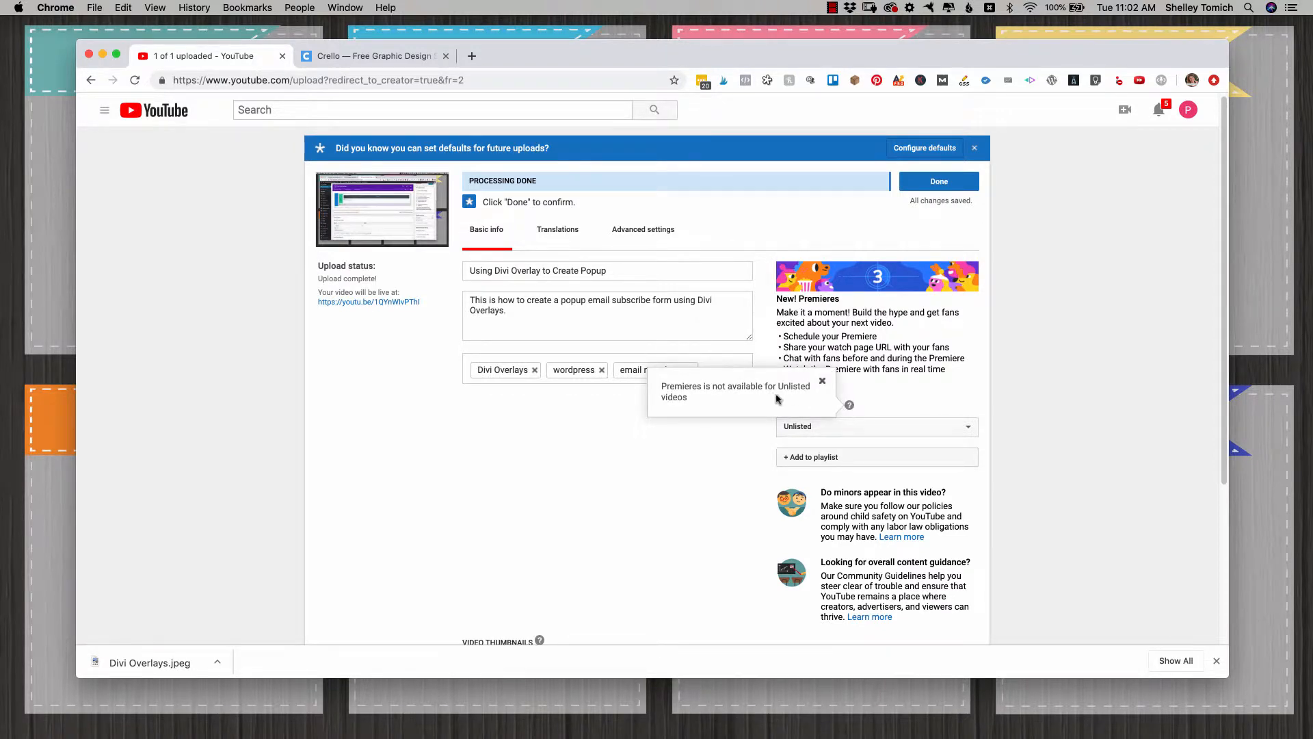
{"action": "left_click", "coordinate": [703, 434]}
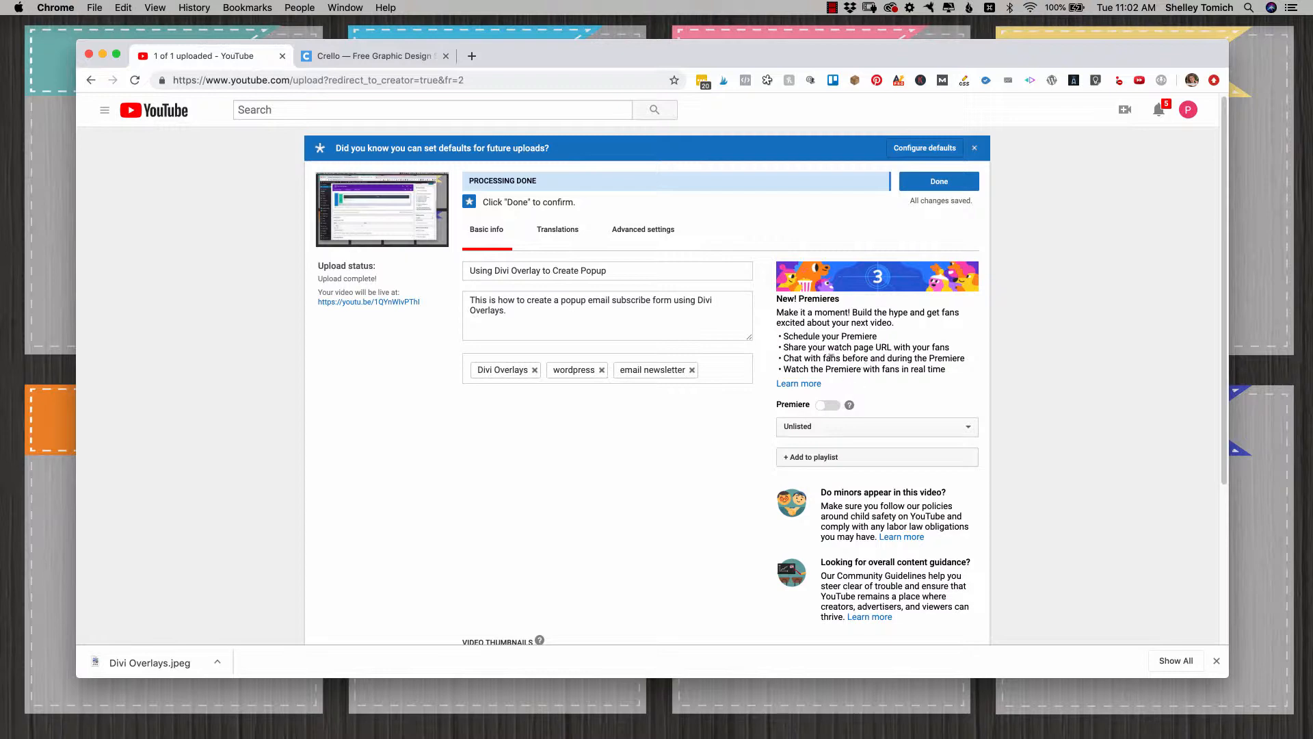
Step: Finish the upload and copy the video's share link
{"action": "left_click", "coordinate": [944, 185]}
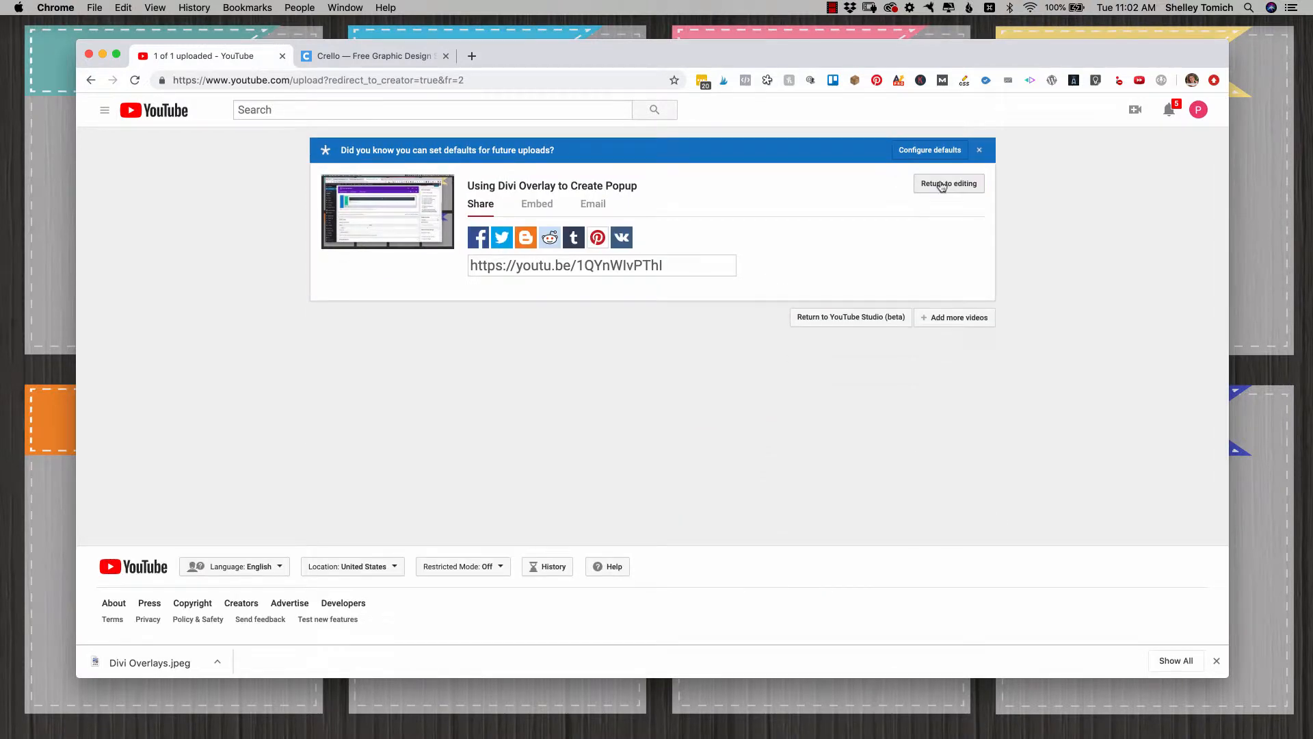
{"action": "left_click", "coordinate": [524, 265]}
{"action": "right_click", "coordinate": [524, 269]}
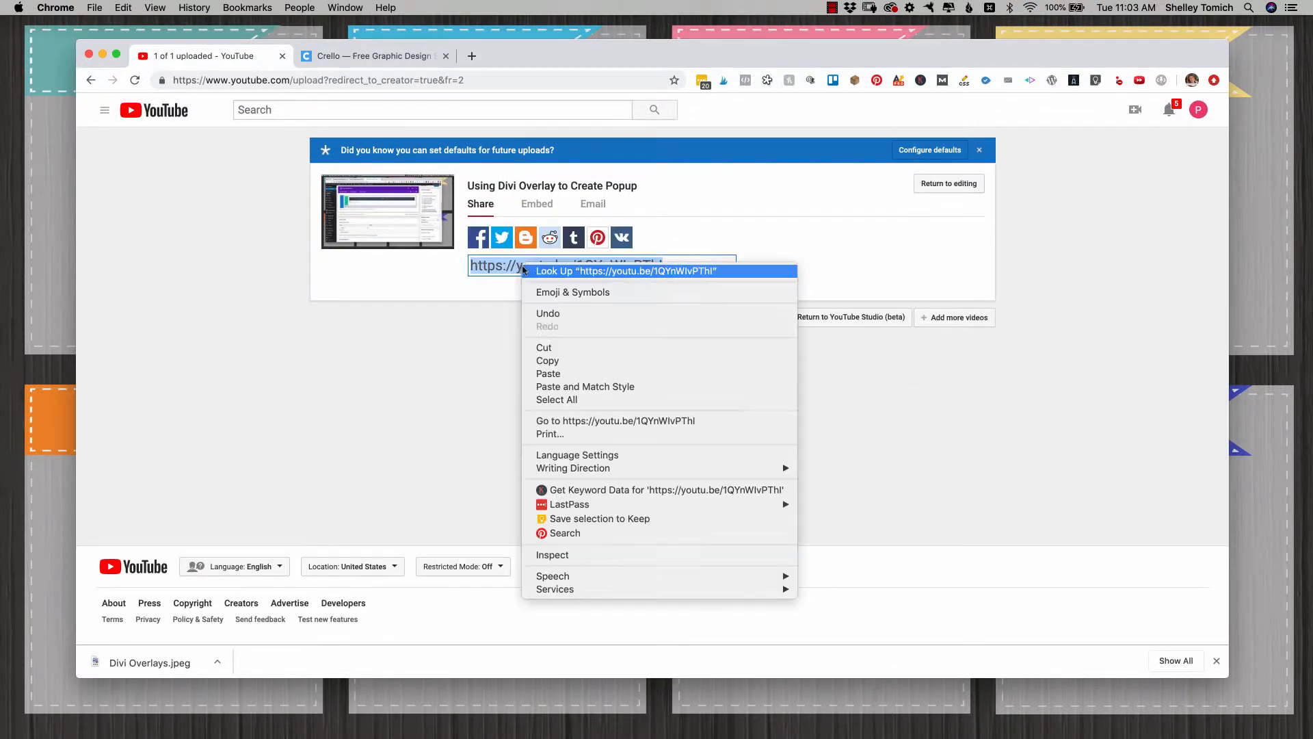
{"action": "left_click", "coordinate": [550, 360]}
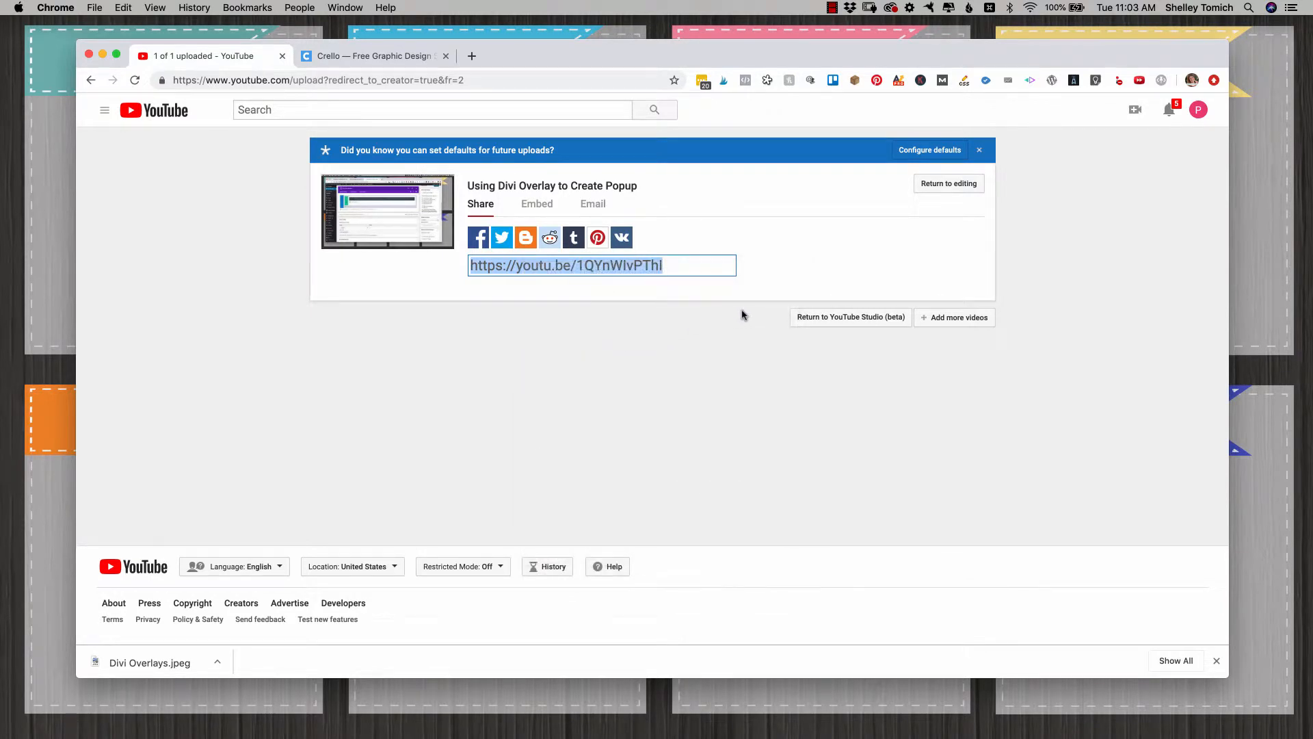
Step: Return to the video list in YouTube Studio (beta) and open the custom templates video's details for editing
{"action": "left_click", "coordinate": [850, 318]}
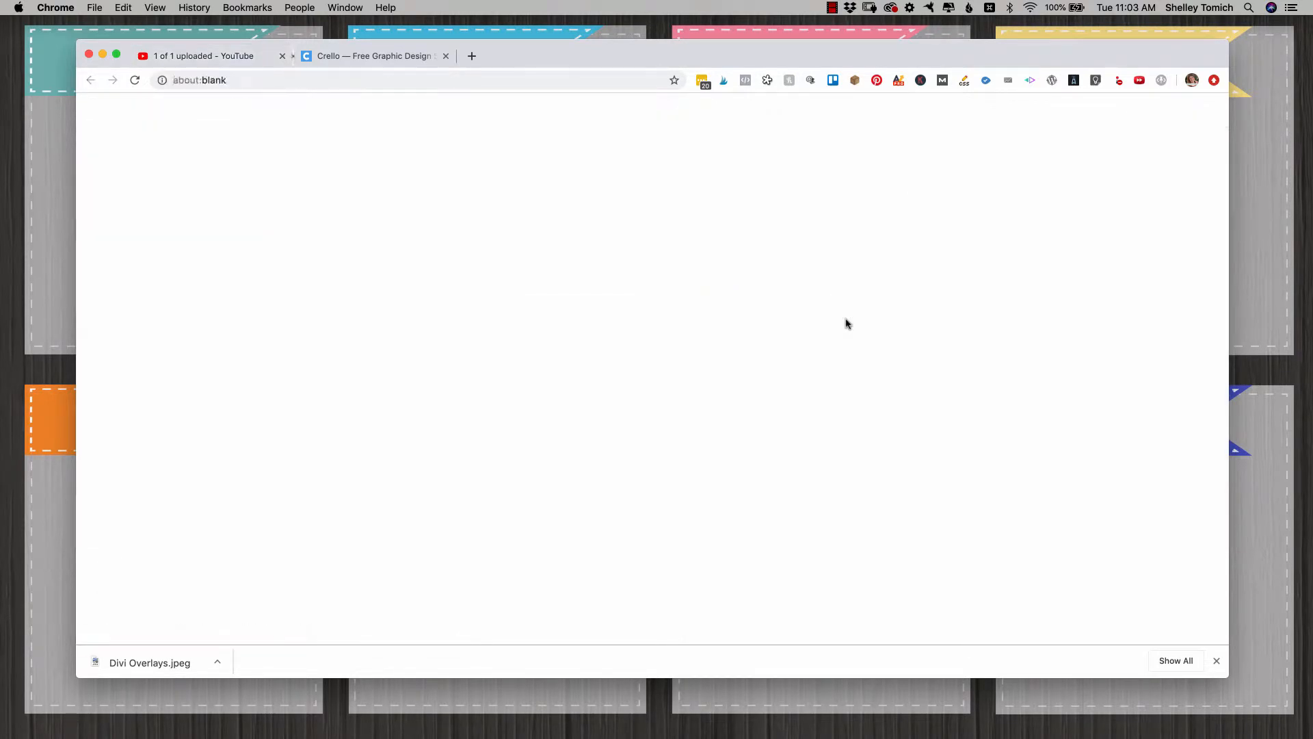
{"action": "left_click", "coordinate": [133, 316]}
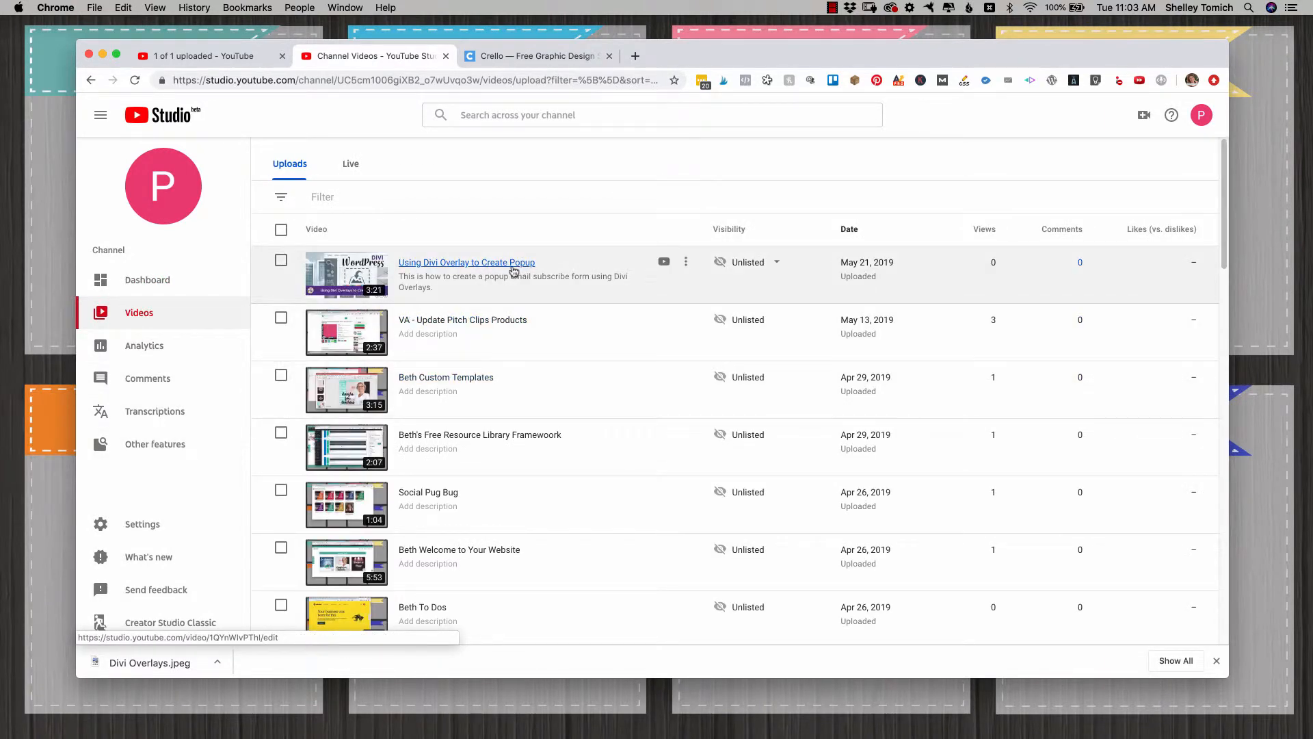
{"action": "left_click", "coordinate": [467, 383]}
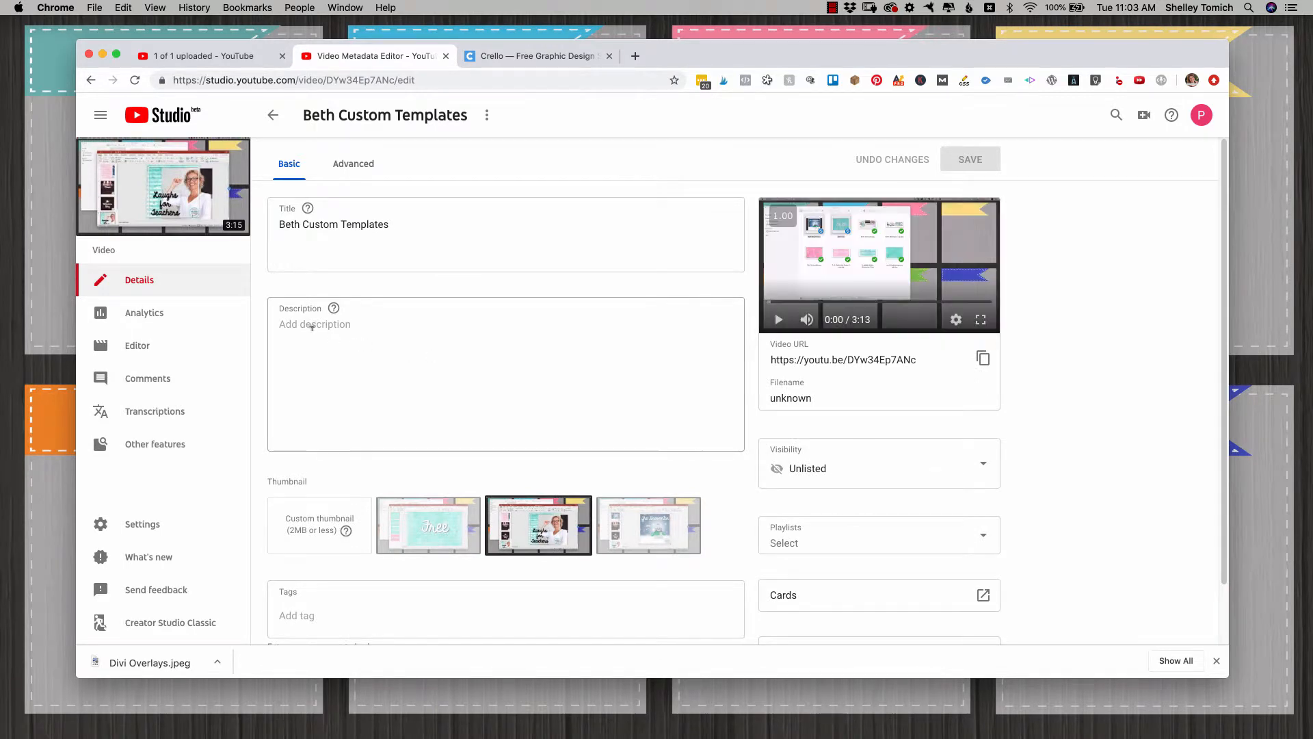
Step: Add a description to the custom templates video saying how the client can use the custom templates for her website
{"action": "left_click", "coordinate": [318, 322]}
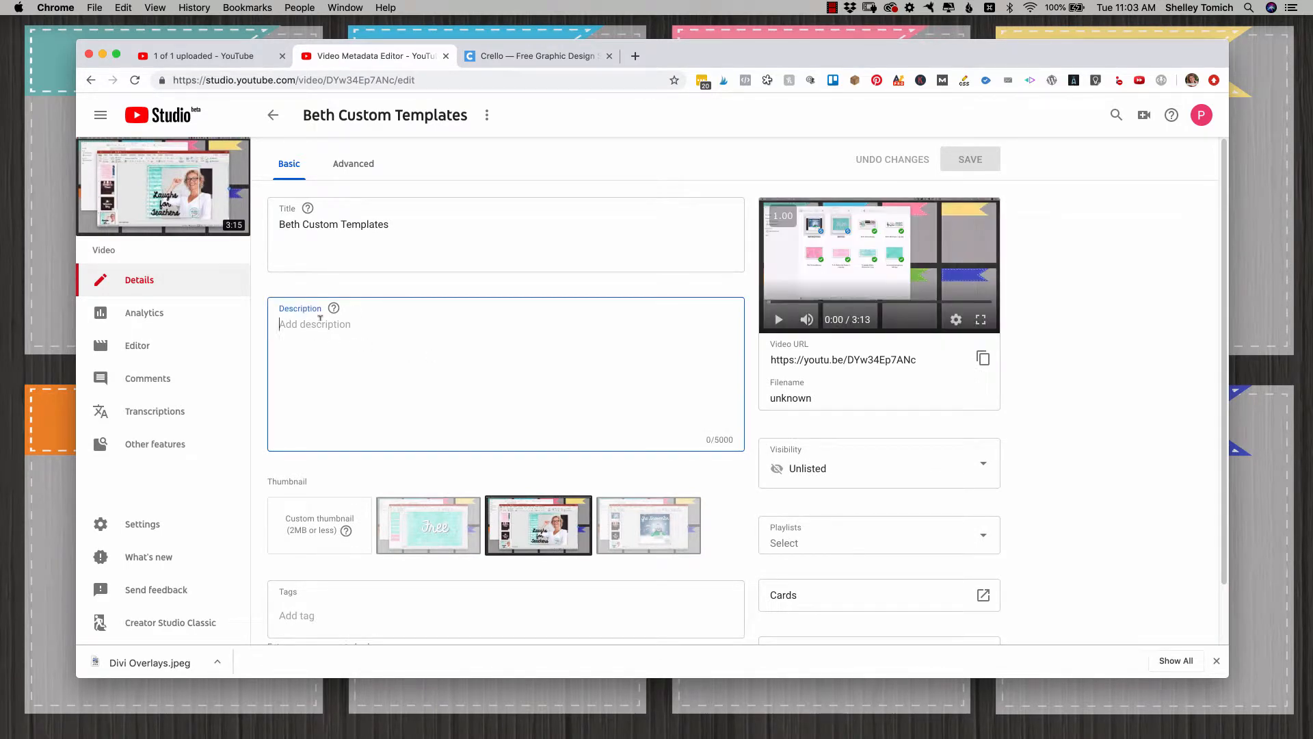
{"action": "type", "text": "this is how B"}
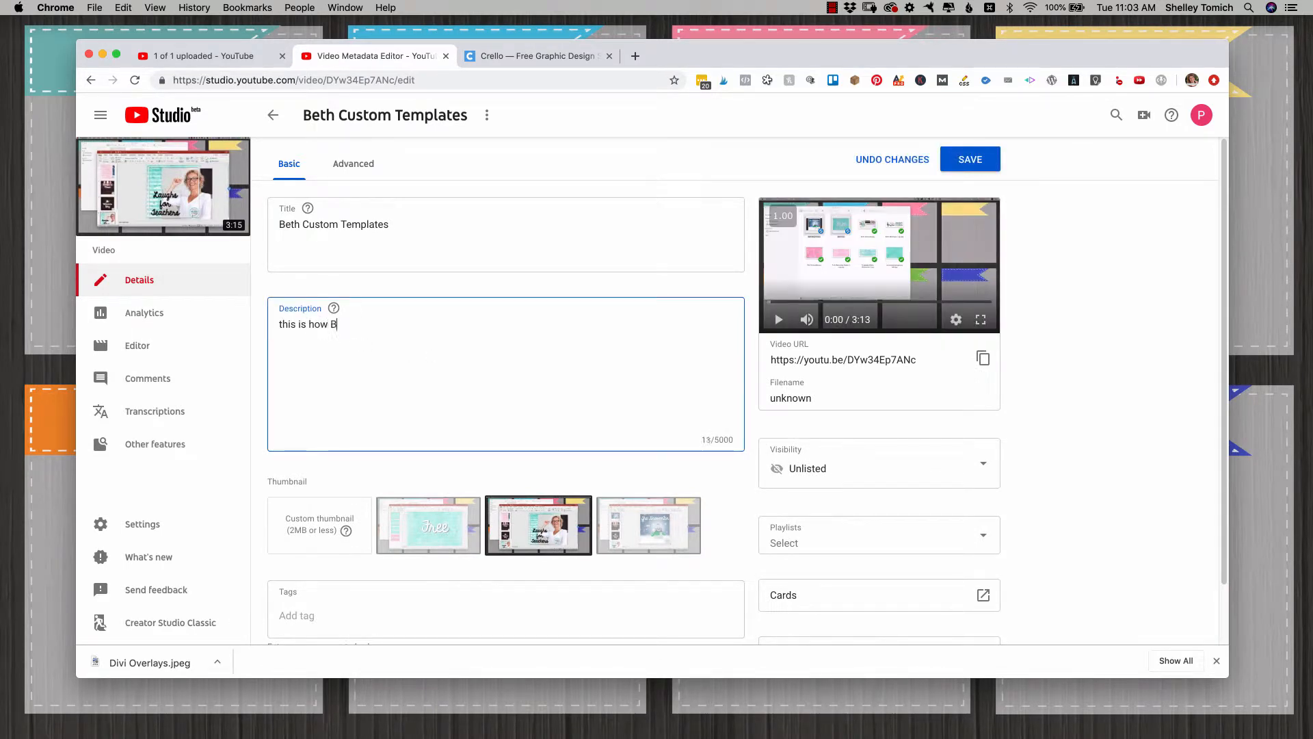
{"action": "type", "text": "eth"}
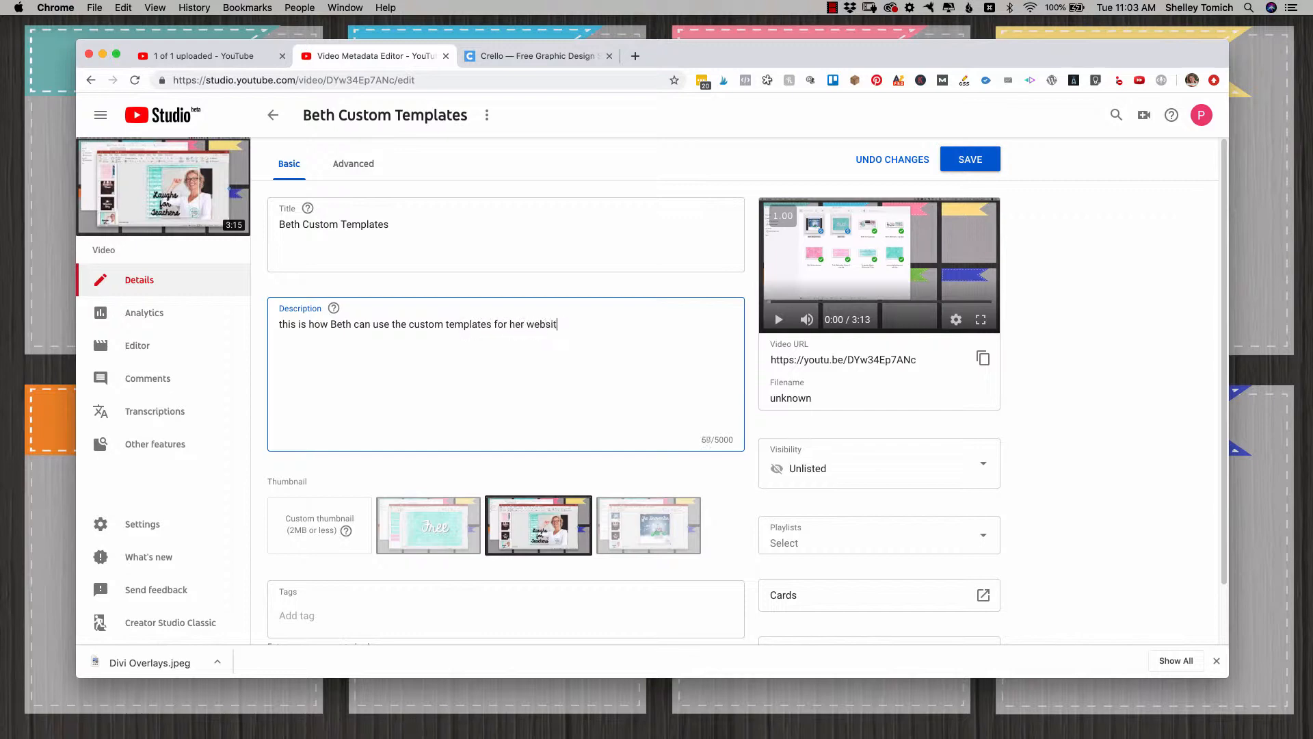
Step: Append "for Images" to the custom templates video's title and save the changes
{"action": "left_click", "coordinate": [423, 218]}
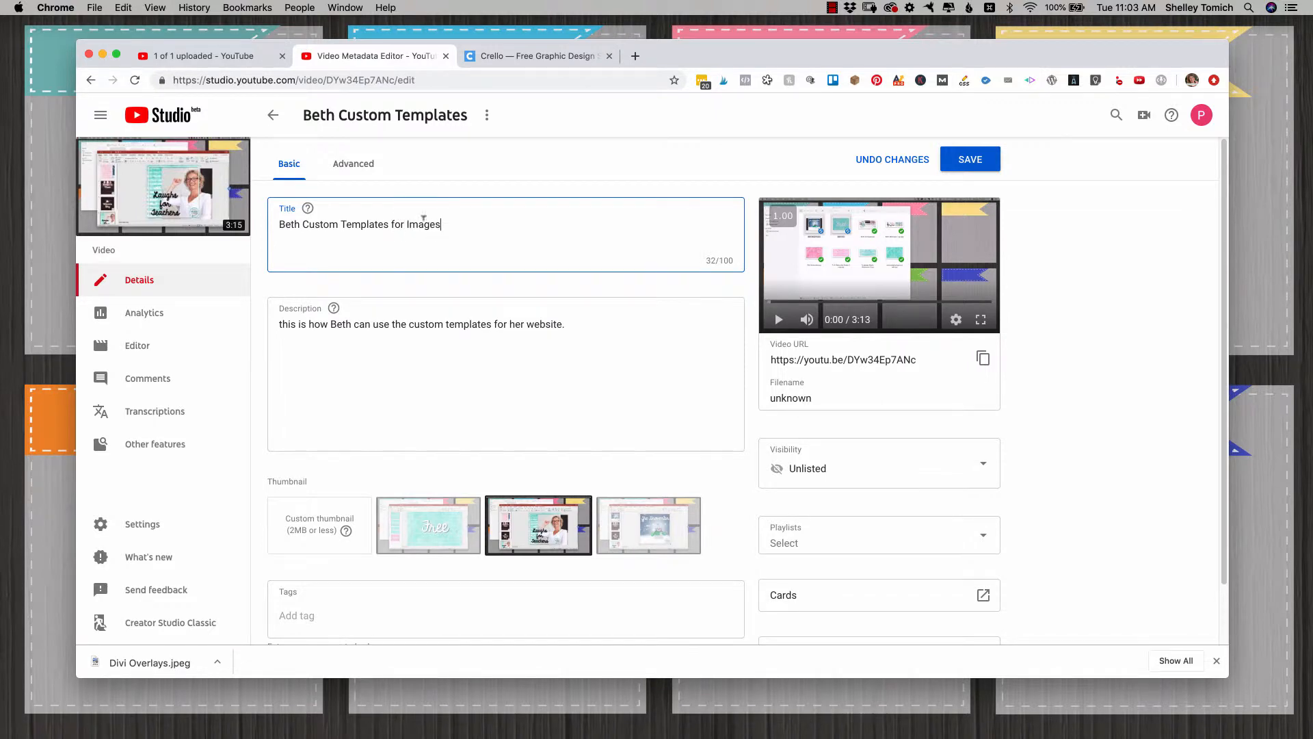
{"action": "scroll", "coordinate": [423, 218], "scroll_direction": "down", "scroll_amount": 2}
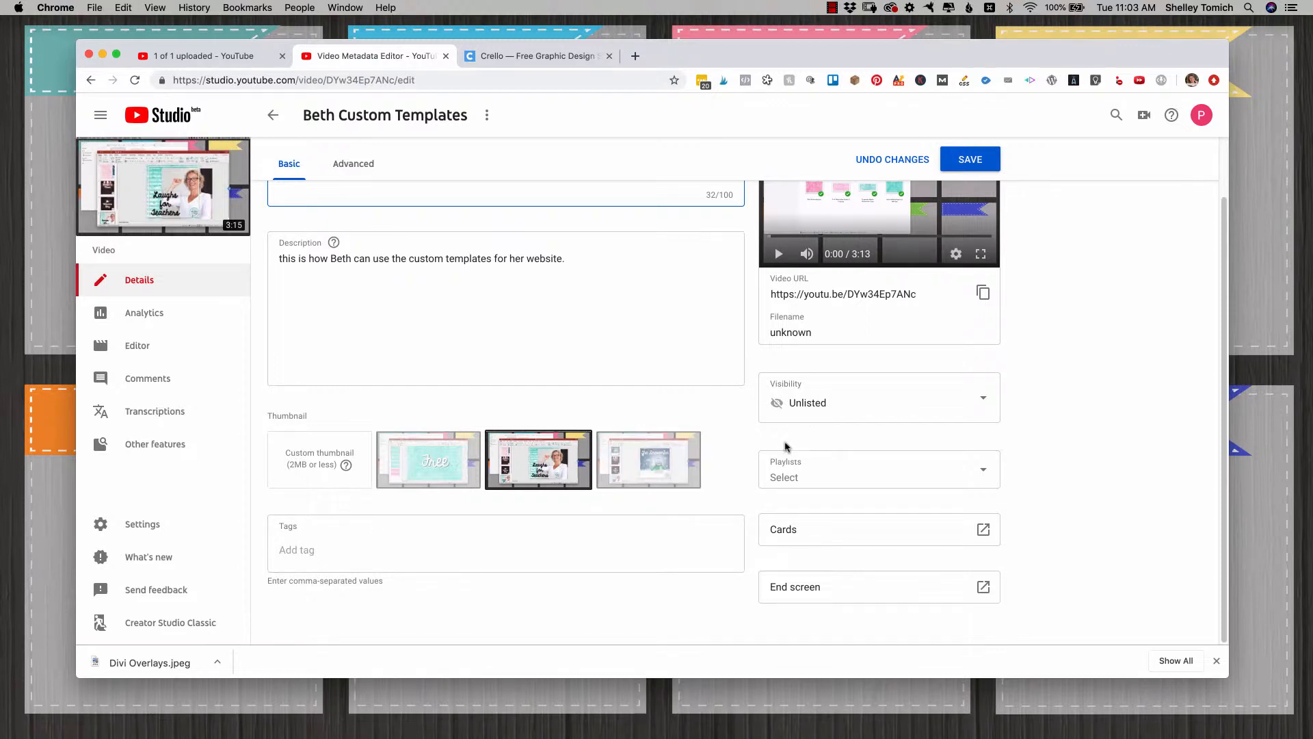
{"action": "left_click", "coordinate": [971, 162]}
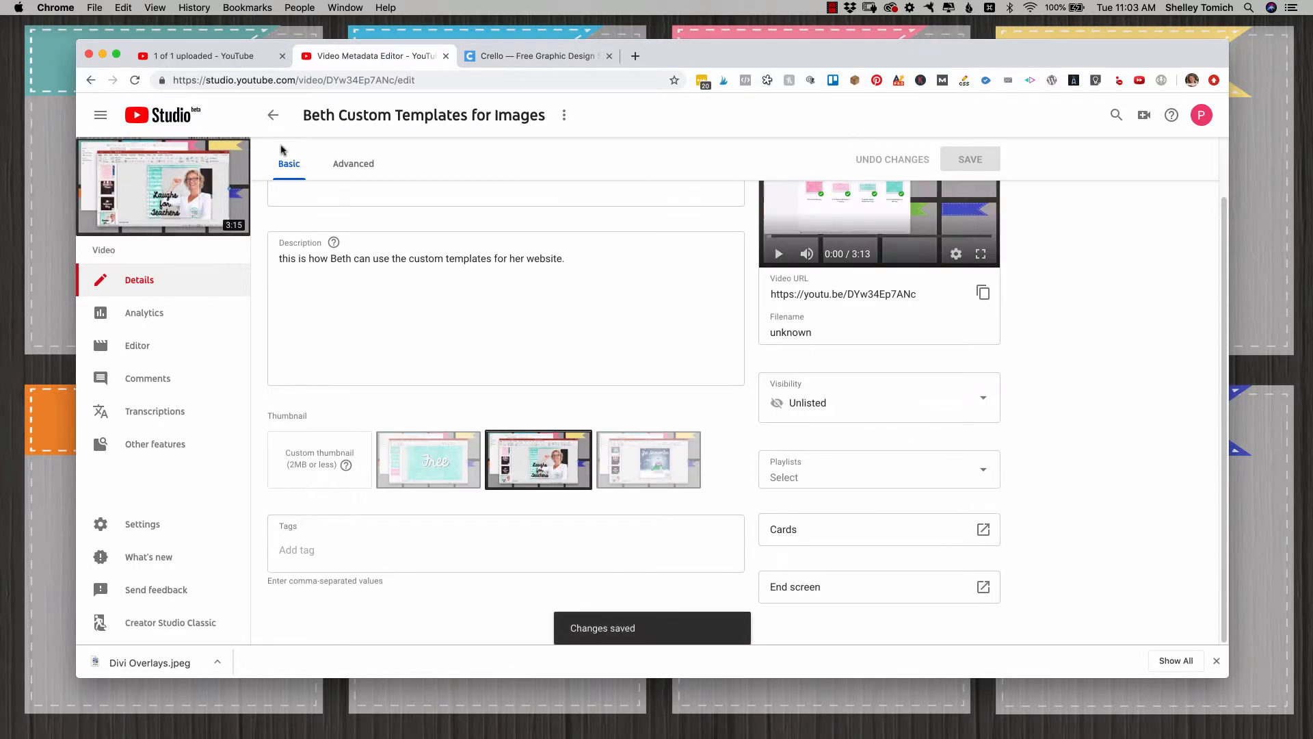
Step: Return to the video list, open the Using Divi Overlay to Create Popup video's details, and open its end screen and cards editors
{"action": "left_click", "coordinate": [275, 117]}
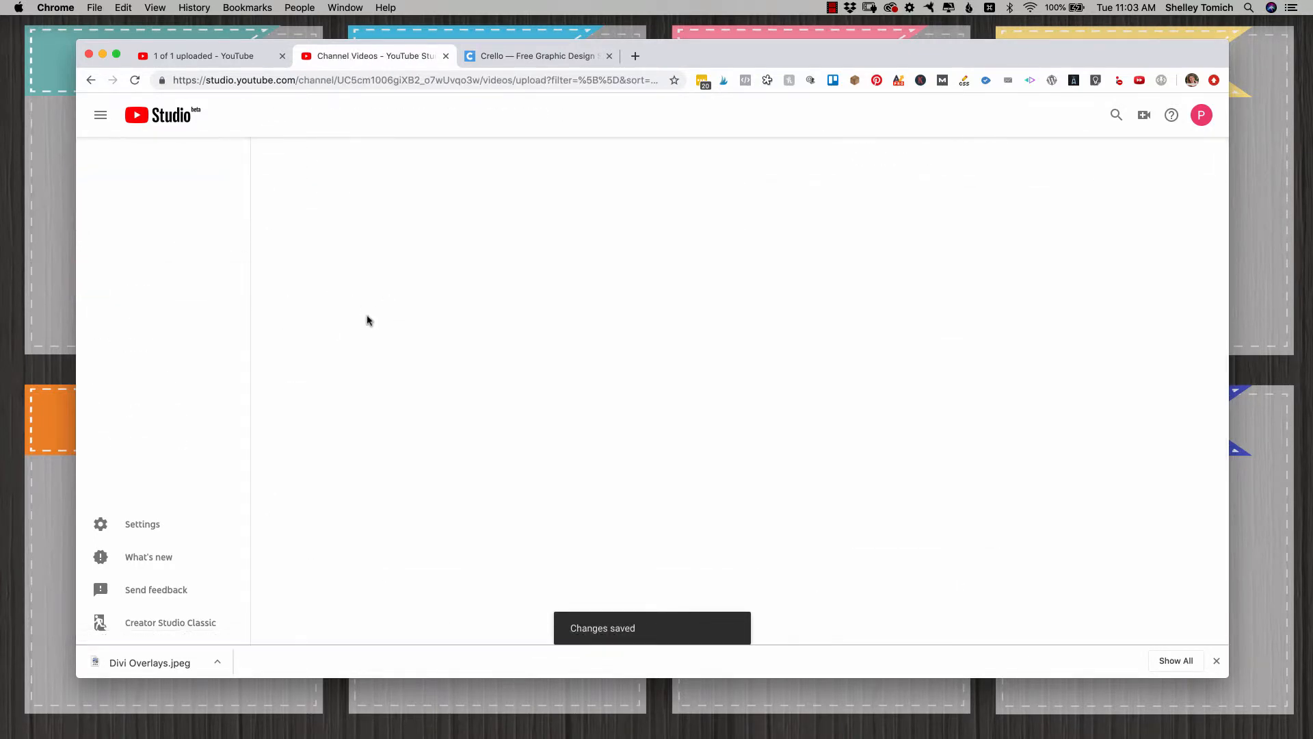
{"action": "left_click", "coordinate": [466, 262]}
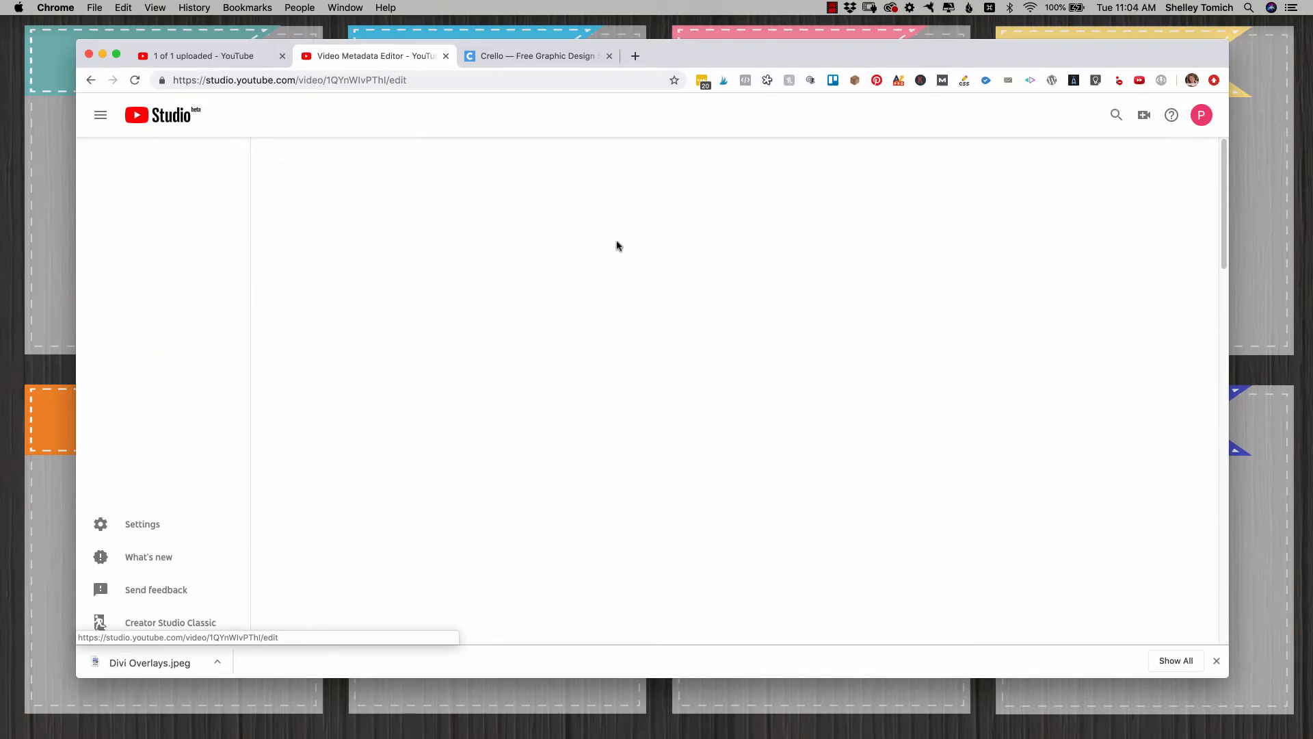
{"action": "scroll", "coordinate": [807, 274], "scroll_direction": "down", "scroll_amount": 1}
{"action": "scroll", "coordinate": [807, 275], "scroll_direction": "down", "scroll_amount": 3}
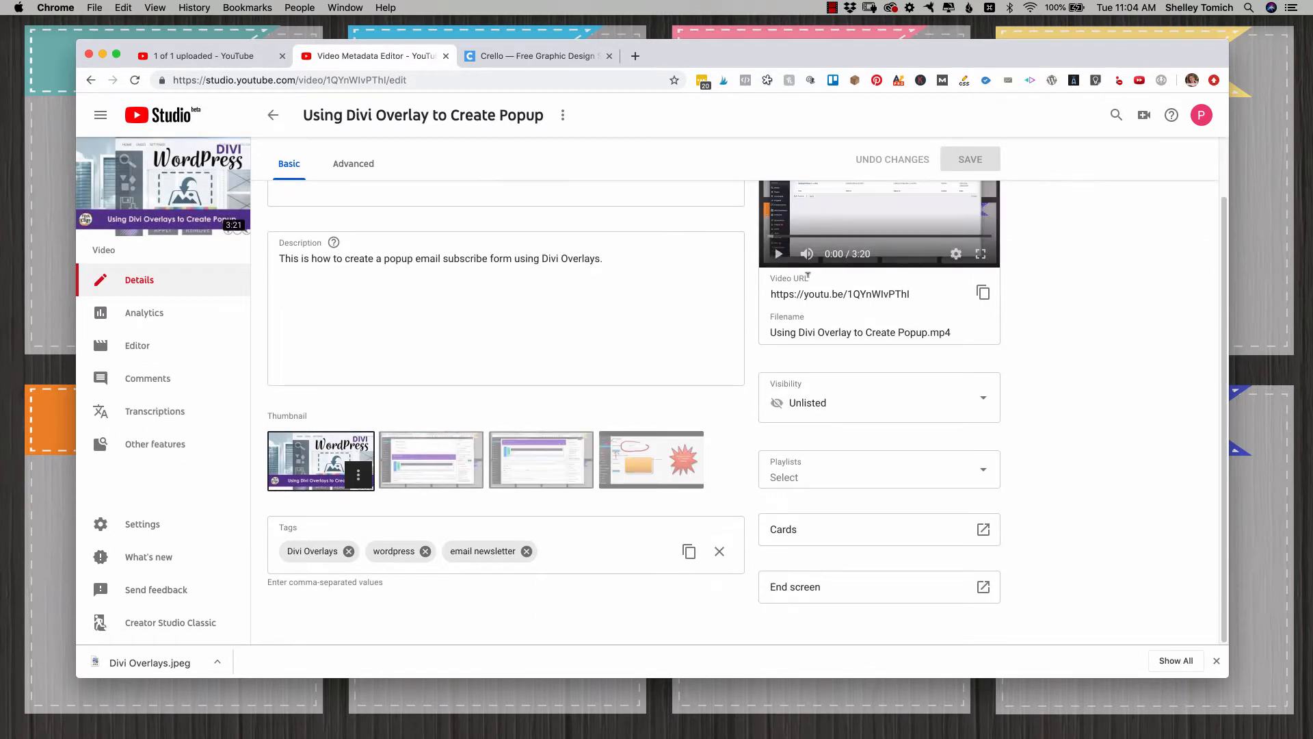
{"action": "left_click", "coordinate": [986, 588]}
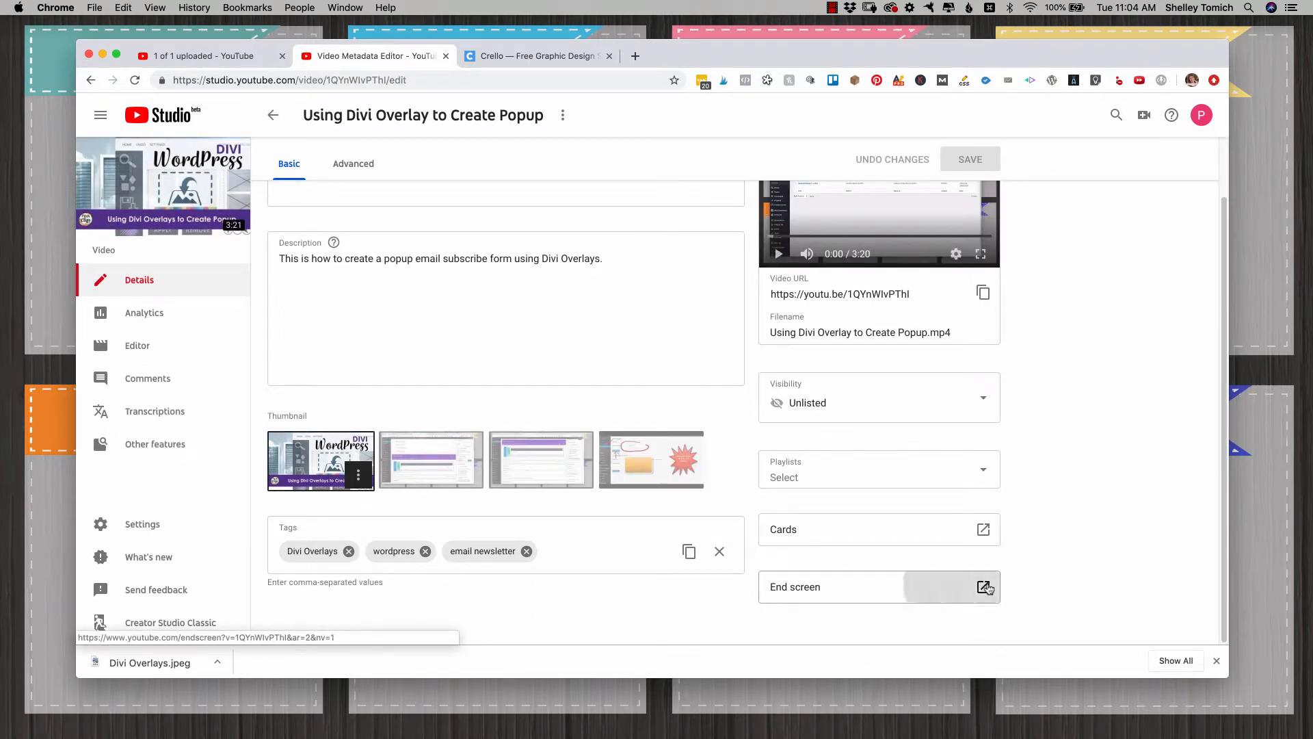
{"action": "left_click", "coordinate": [983, 529]}
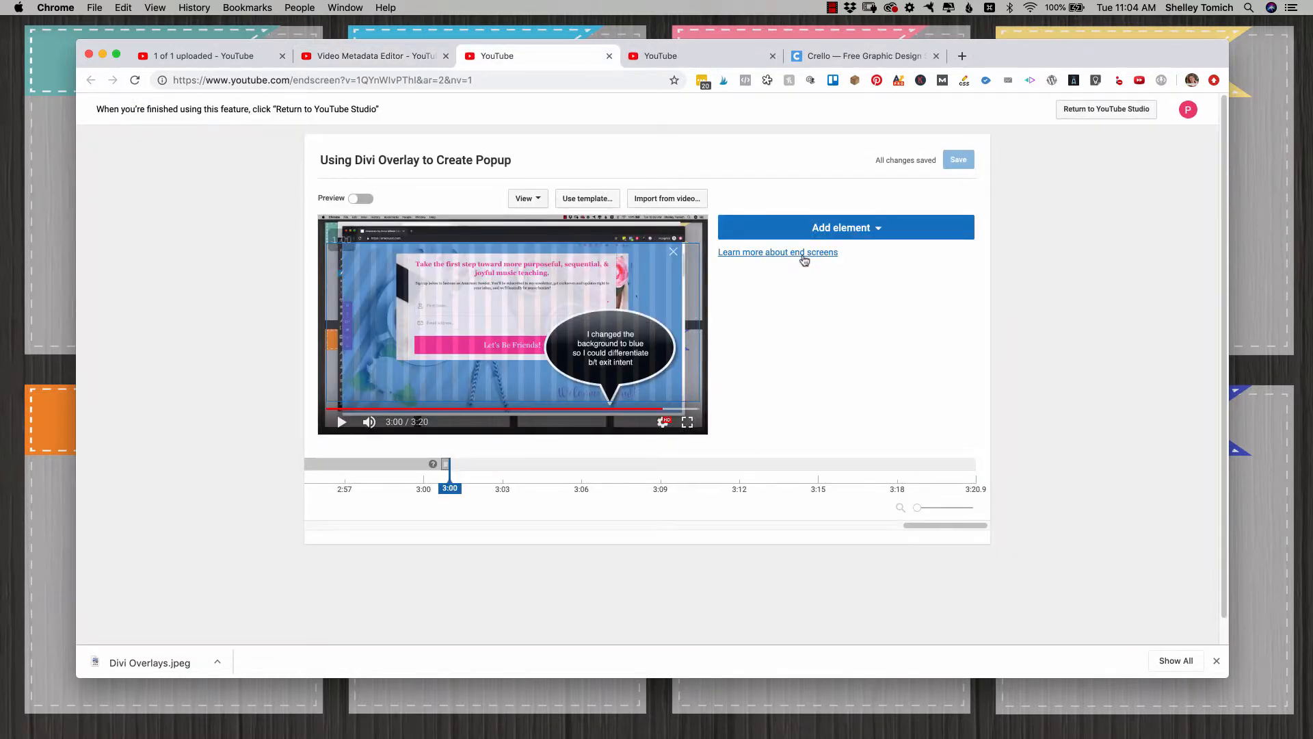
Step: Add a Subscribe element to the end screen in the frame's lower-left corner and set it to start at 3:09
{"action": "left_click", "coordinate": [871, 229]}
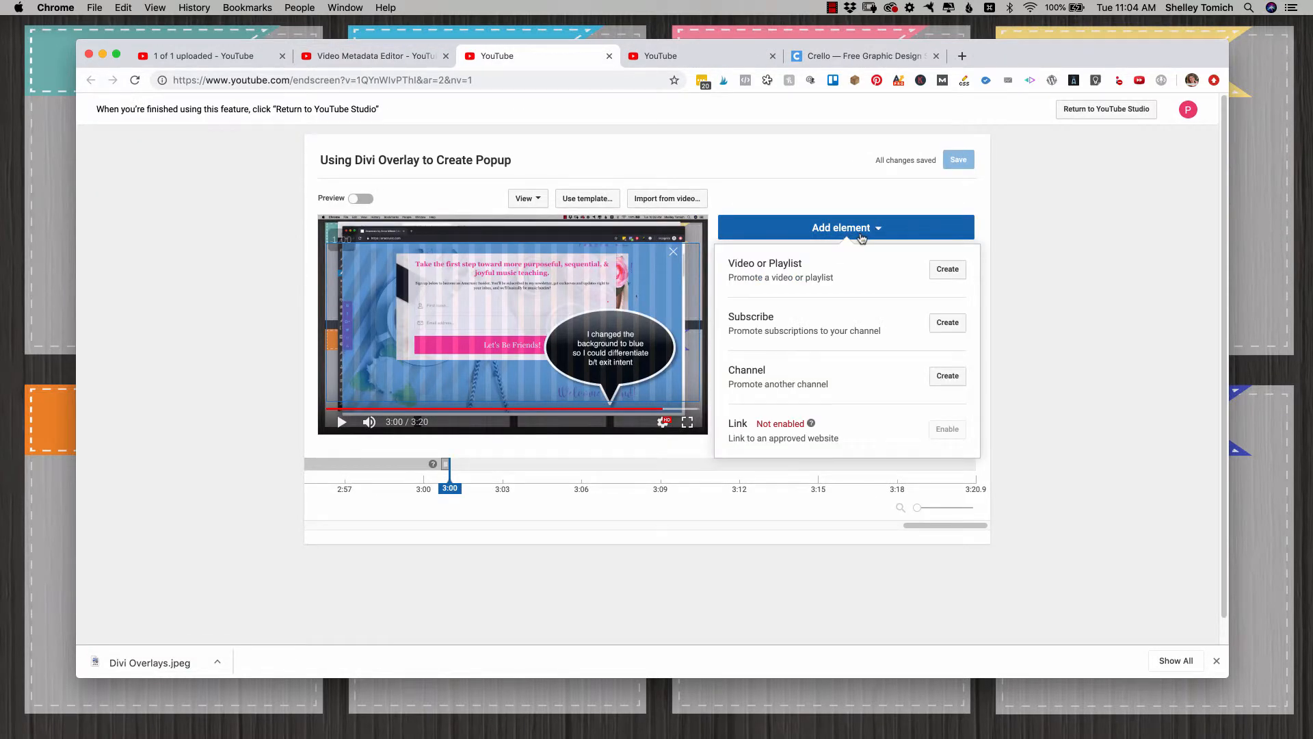
{"action": "left_click", "coordinate": [947, 322]}
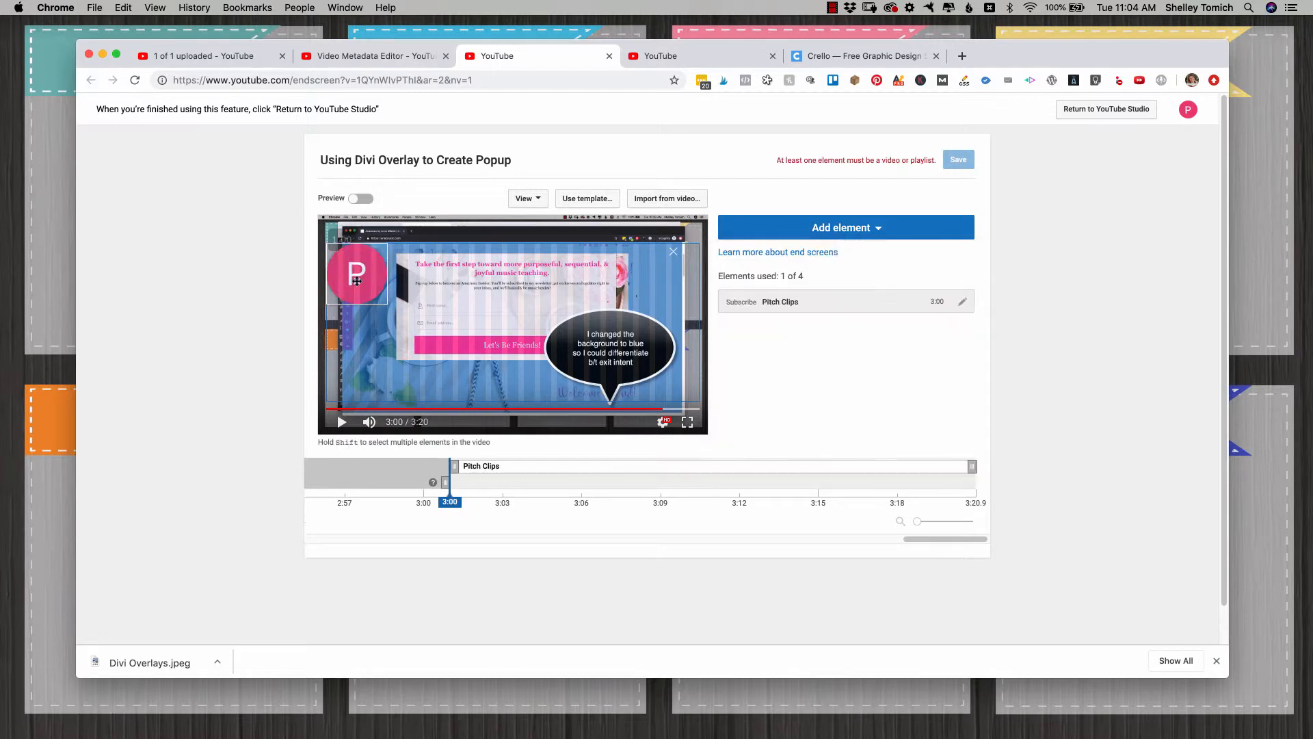
{"action": "left_click_drag", "start_coordinate": [668, 372], "coordinate": [357, 395]}
{"action": "left_click_drag", "start_coordinate": [456, 470], "coordinate": [665, 471]}
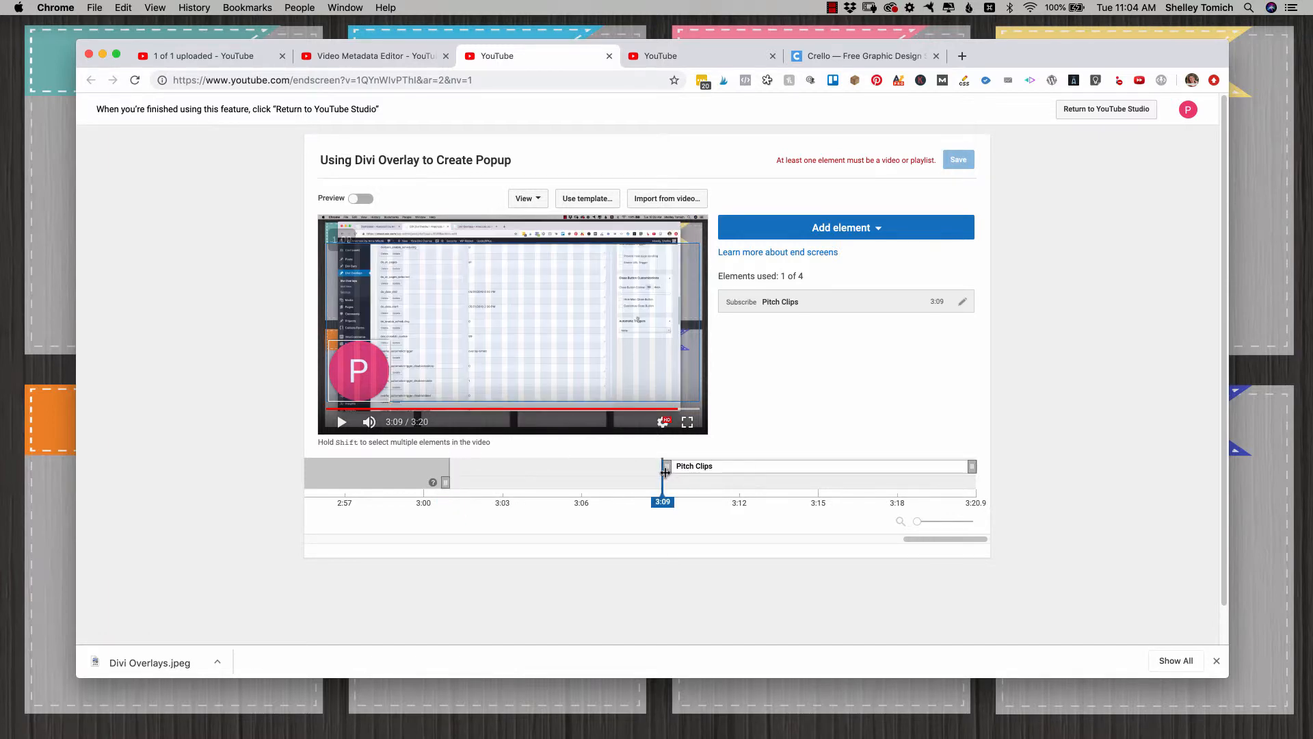
Step: Add the uploaded video AirTable as Business Planner for TpT as an end screen element starting at 3:15
{"action": "left_click", "coordinate": [859, 229]}
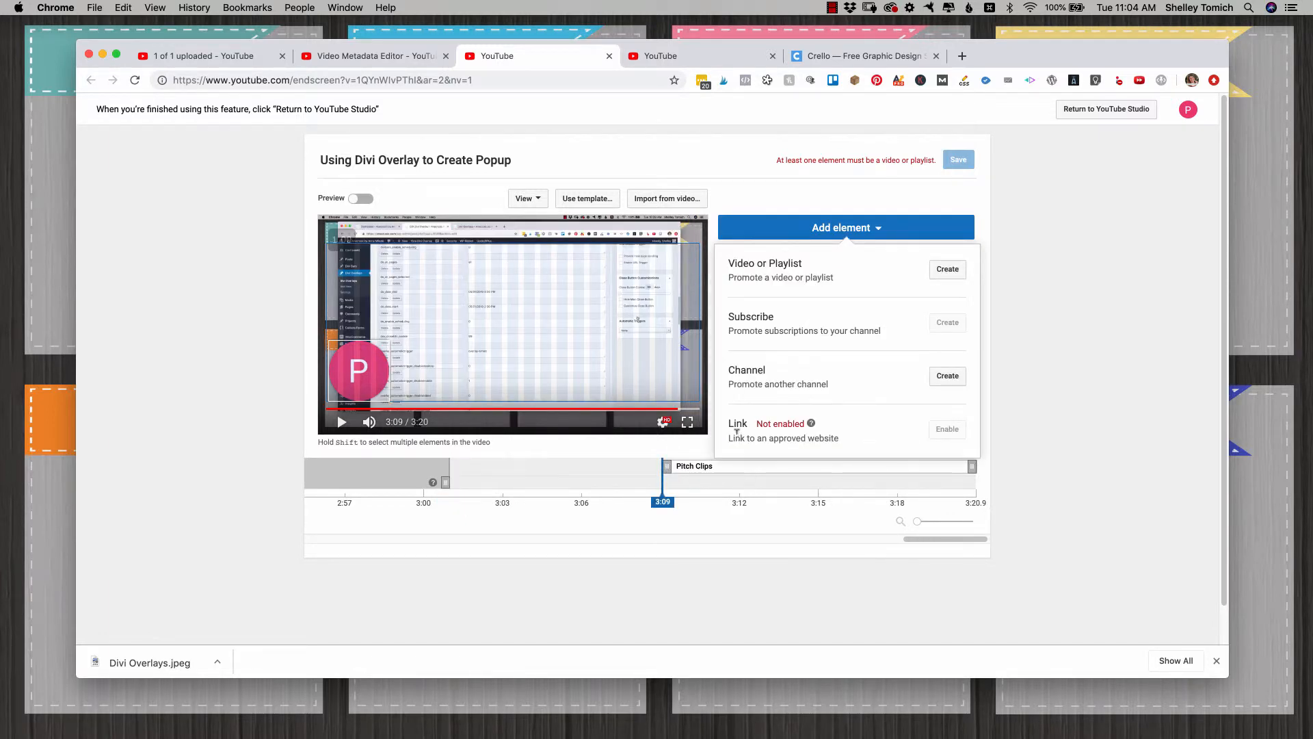
{"action": "left_click", "coordinate": [946, 269]}
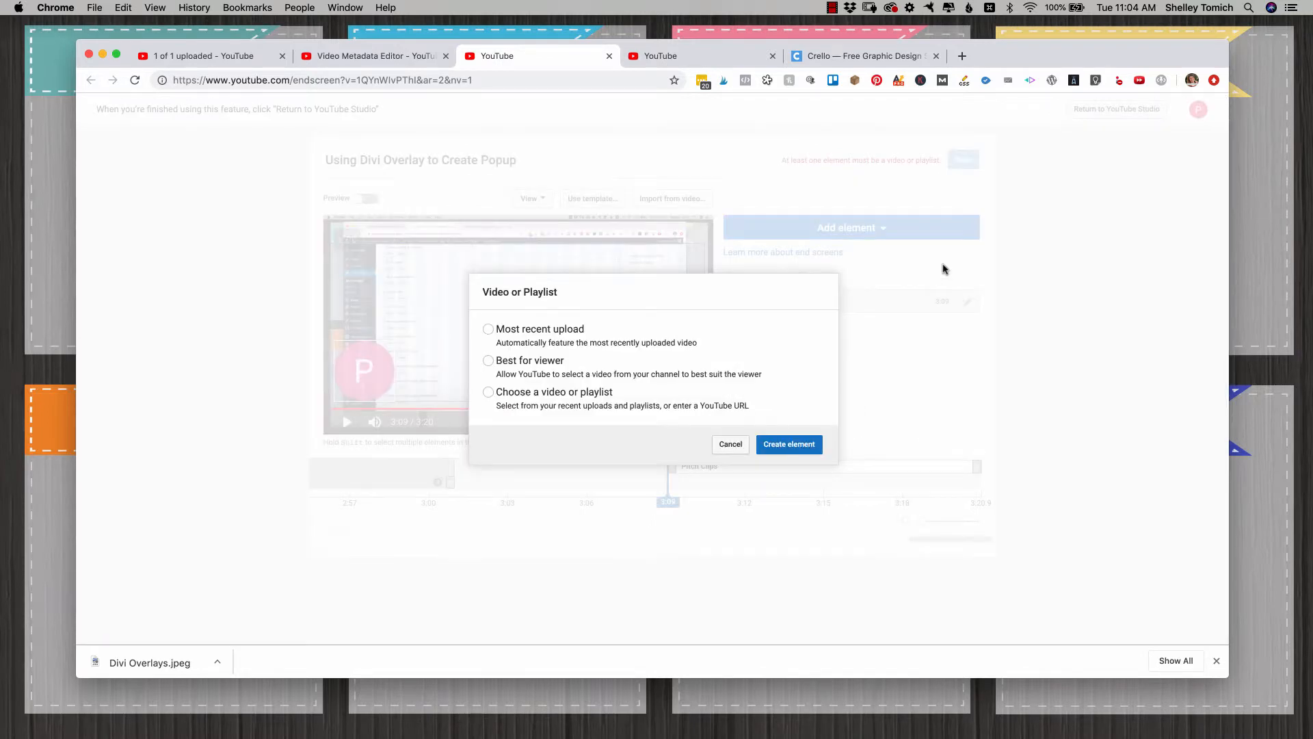
{"action": "left_click", "coordinate": [532, 387]}
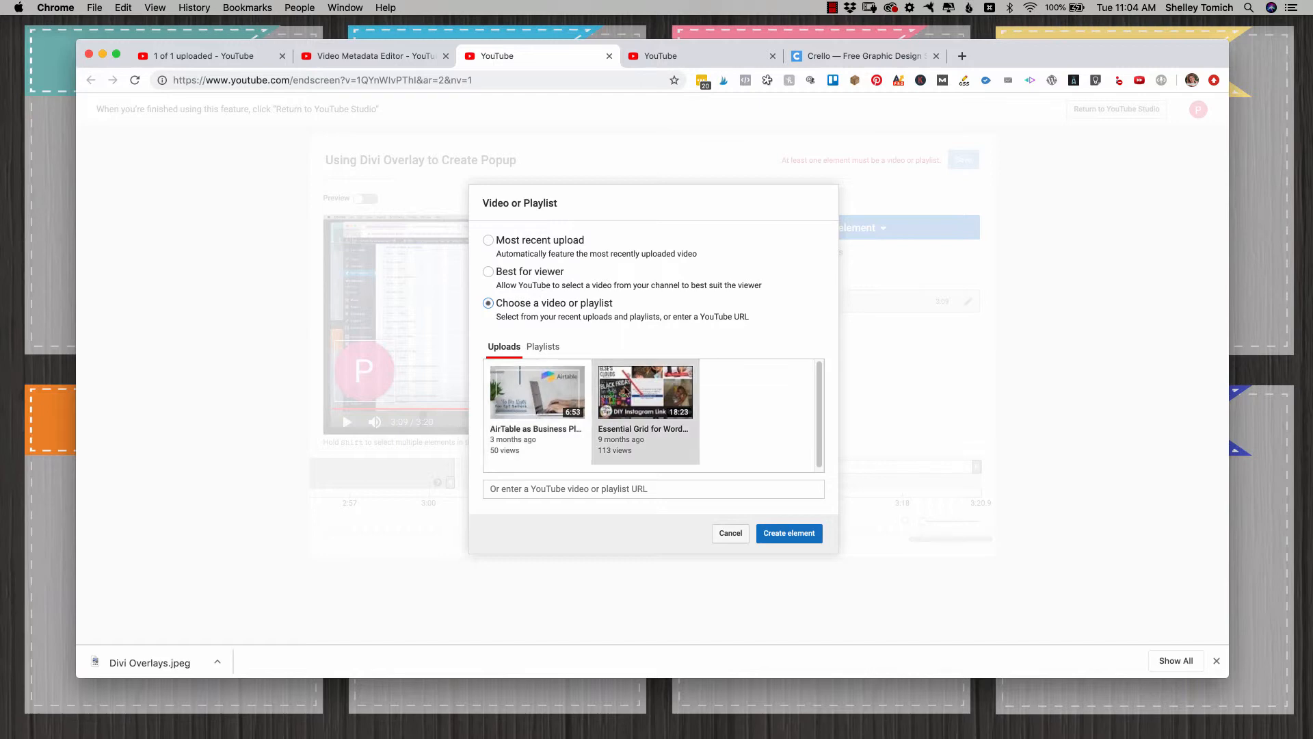
{"action": "left_click", "coordinate": [789, 533]}
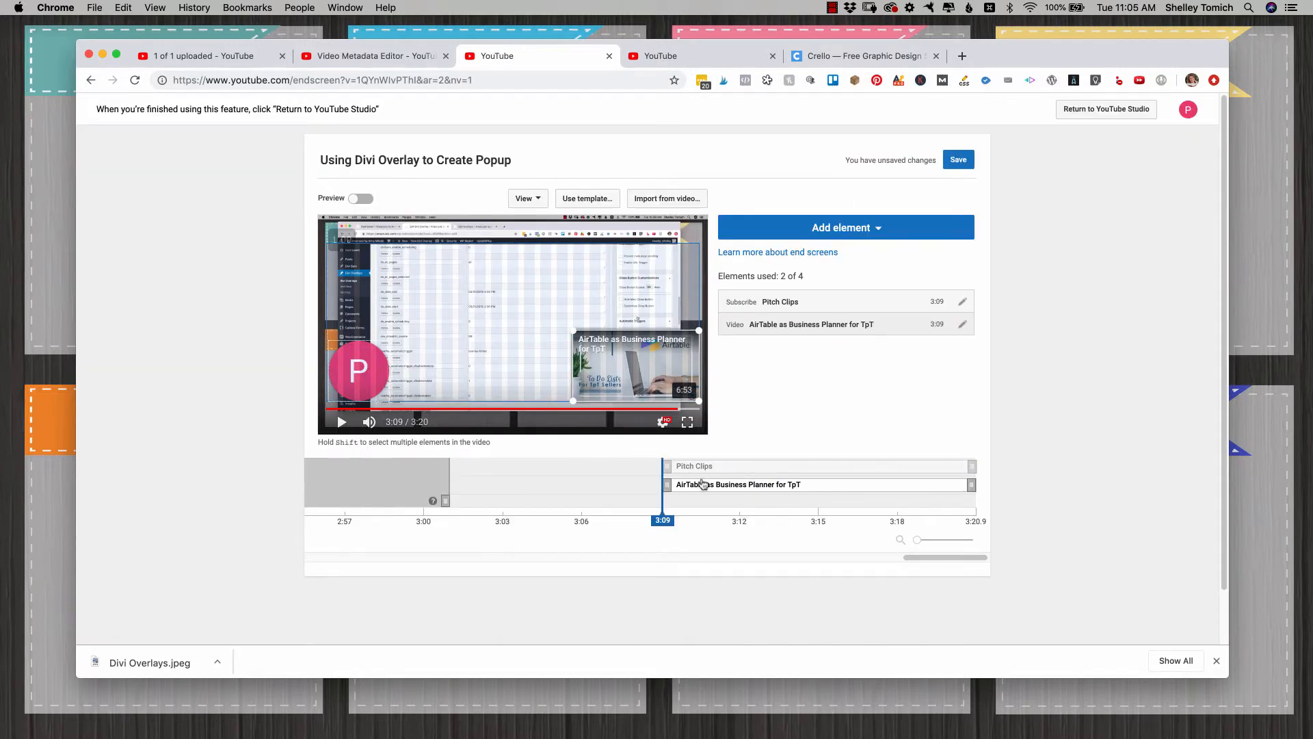
{"action": "left_click_drag", "start_coordinate": [663, 484], "coordinate": [824, 485]}
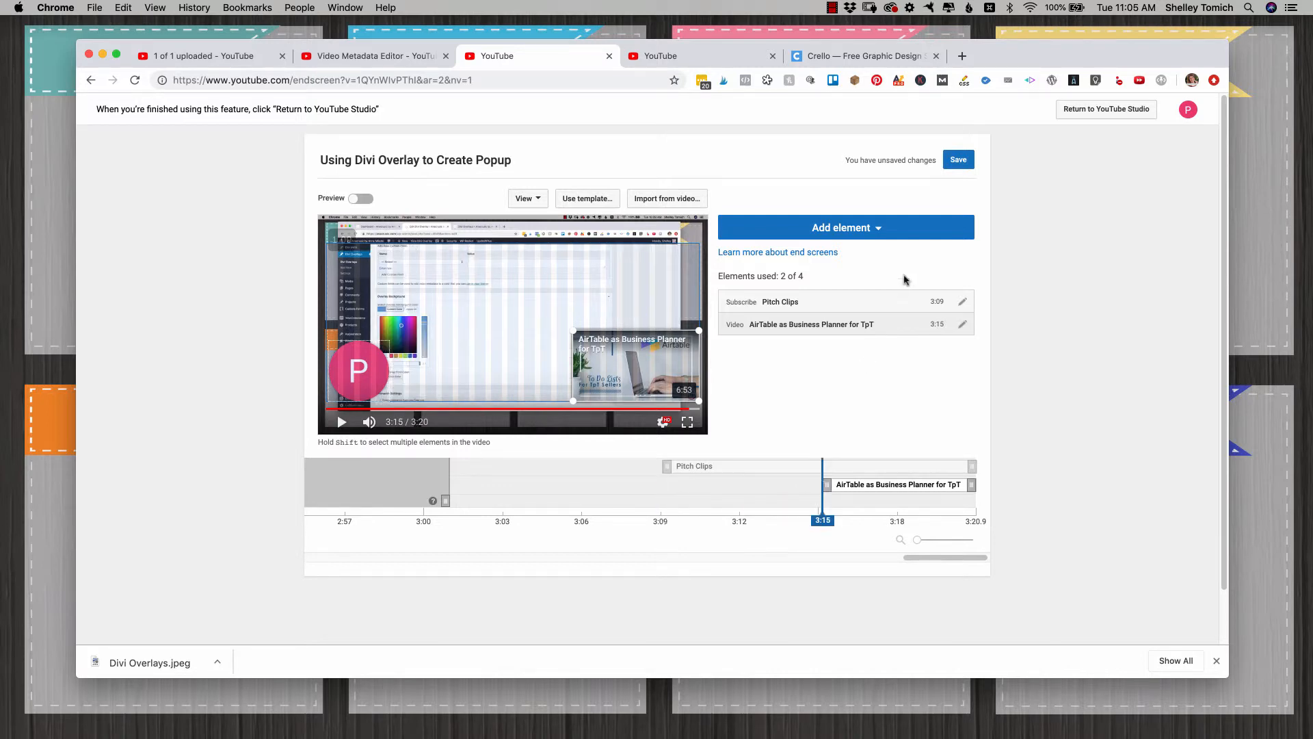
Step: Save the end screen, check its elements on the video's watch page, and close the end screen editor
{"action": "left_click", "coordinate": [960, 161]}
{"action": "left_click", "coordinate": [1159, 541]}
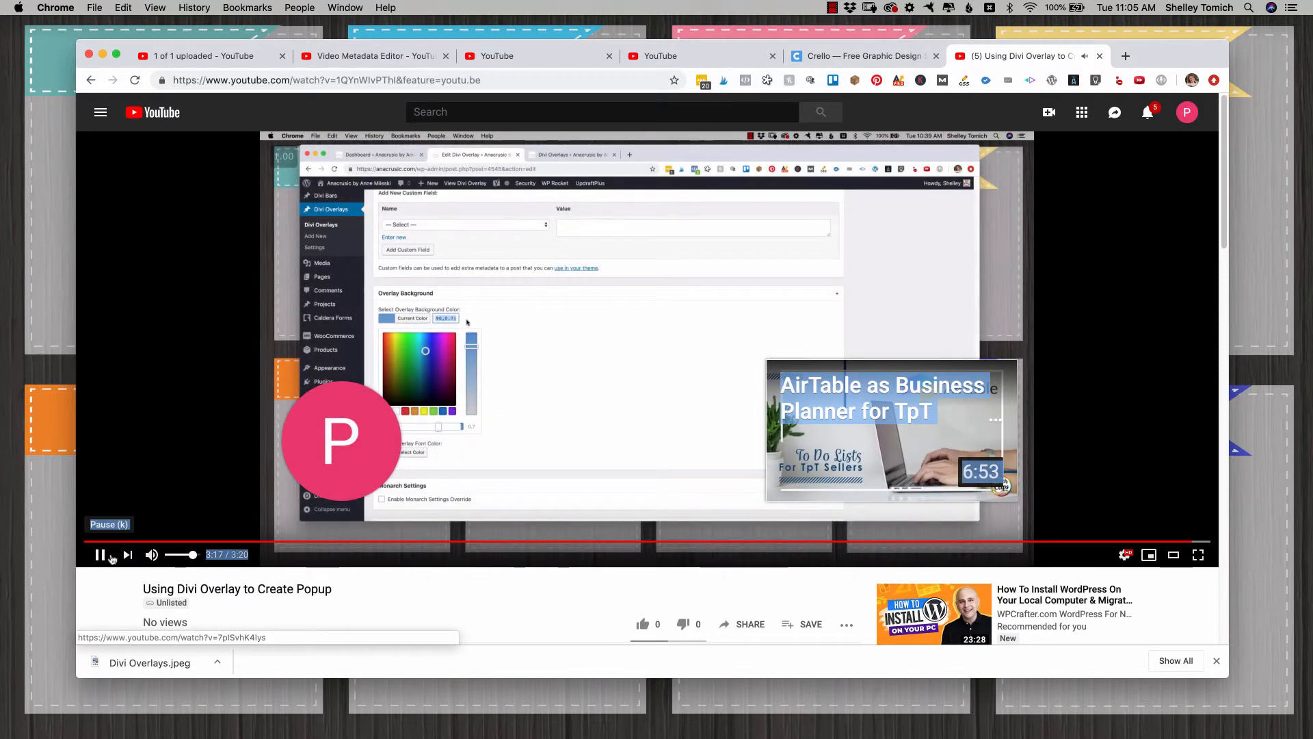
{"action": "left_click", "coordinate": [104, 557]}
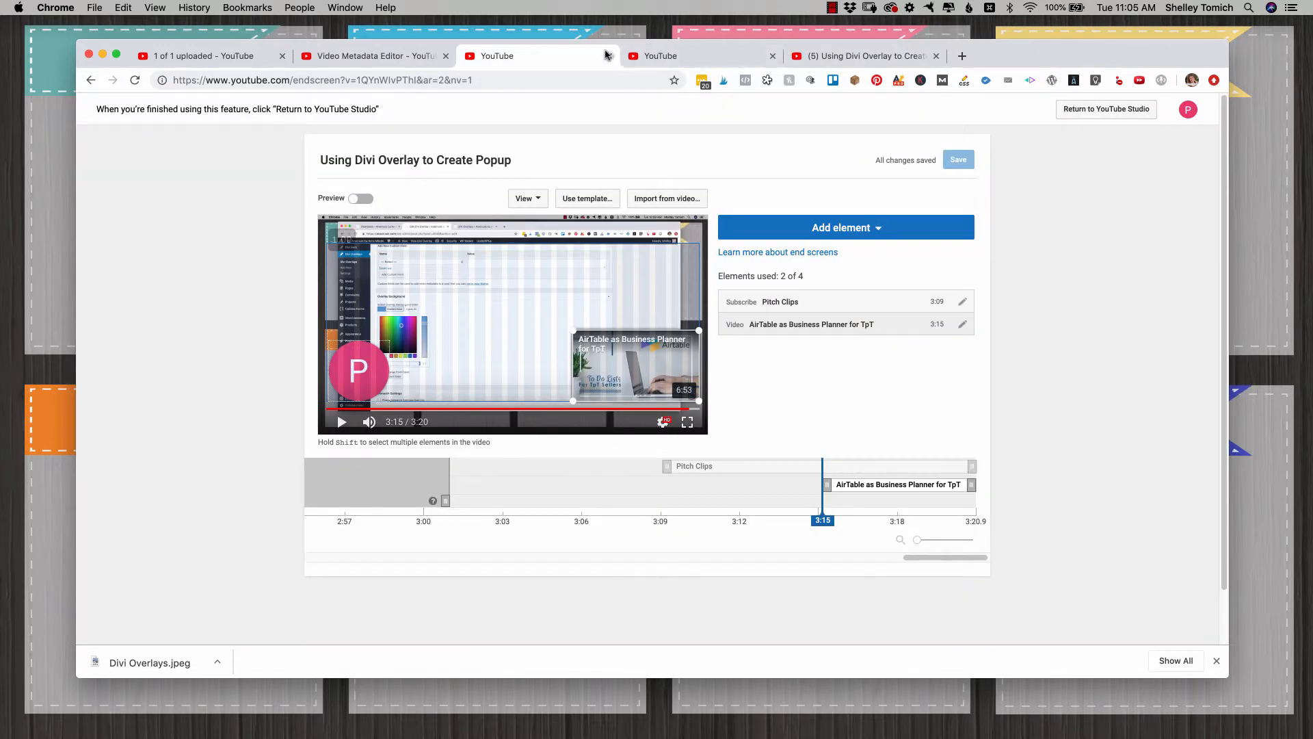
{"action": "left_click", "coordinate": [608, 55]}
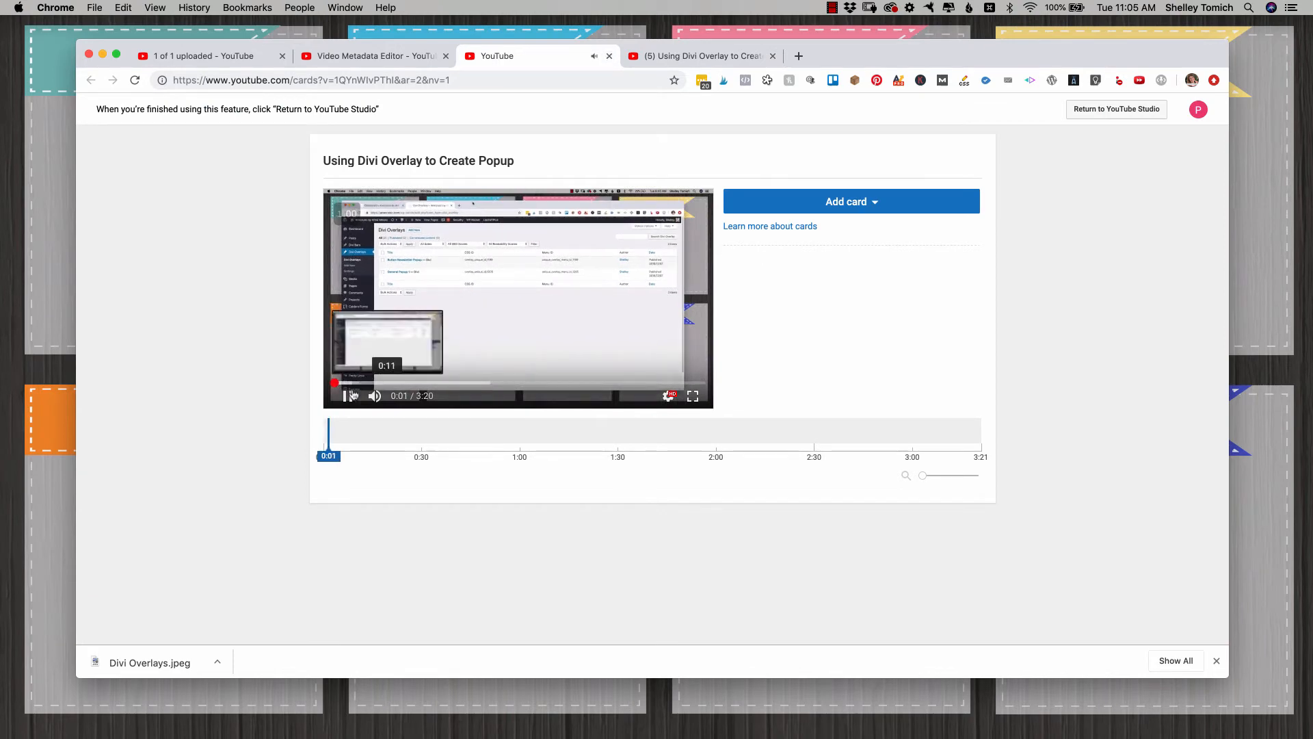
Step: Review the card types available for the Divi Overlay video and close the cards editor without adding one
{"action": "left_click", "coordinate": [348, 396]}
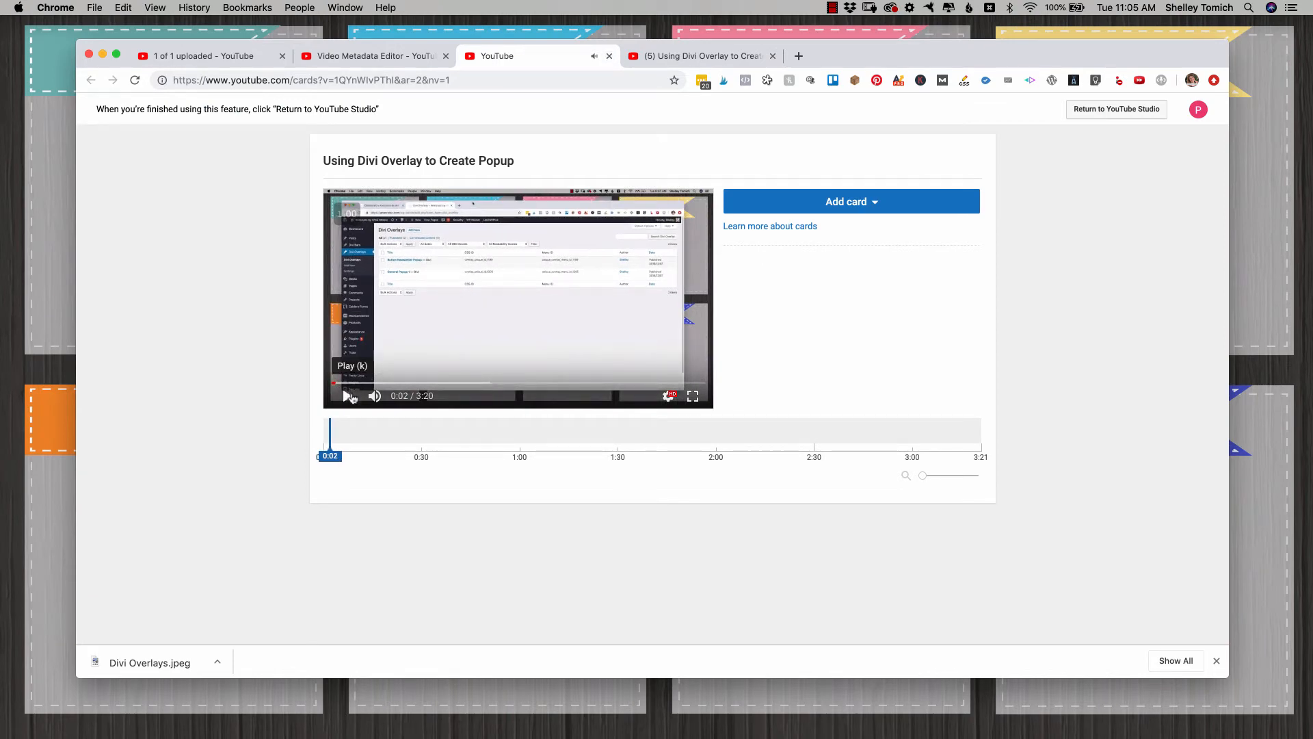
{"action": "left_click", "coordinate": [906, 203]}
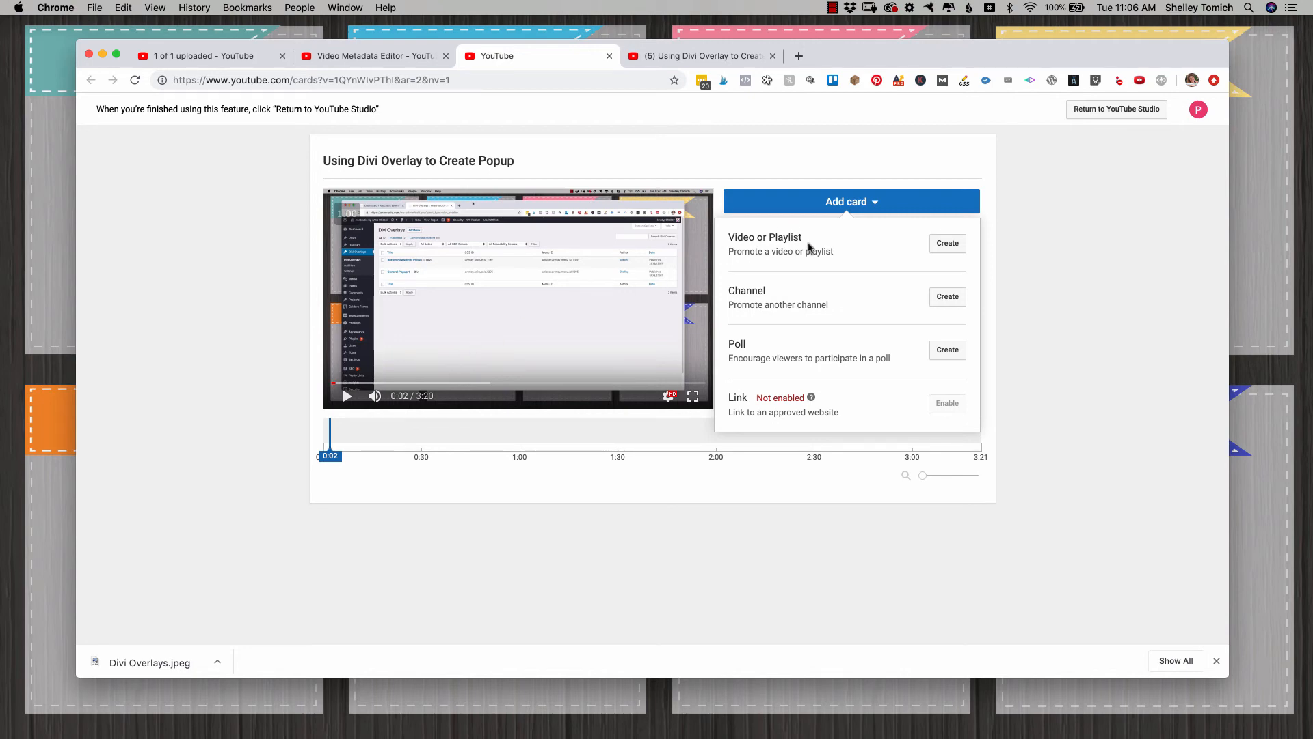
{"action": "left_click", "coordinate": [608, 56]}
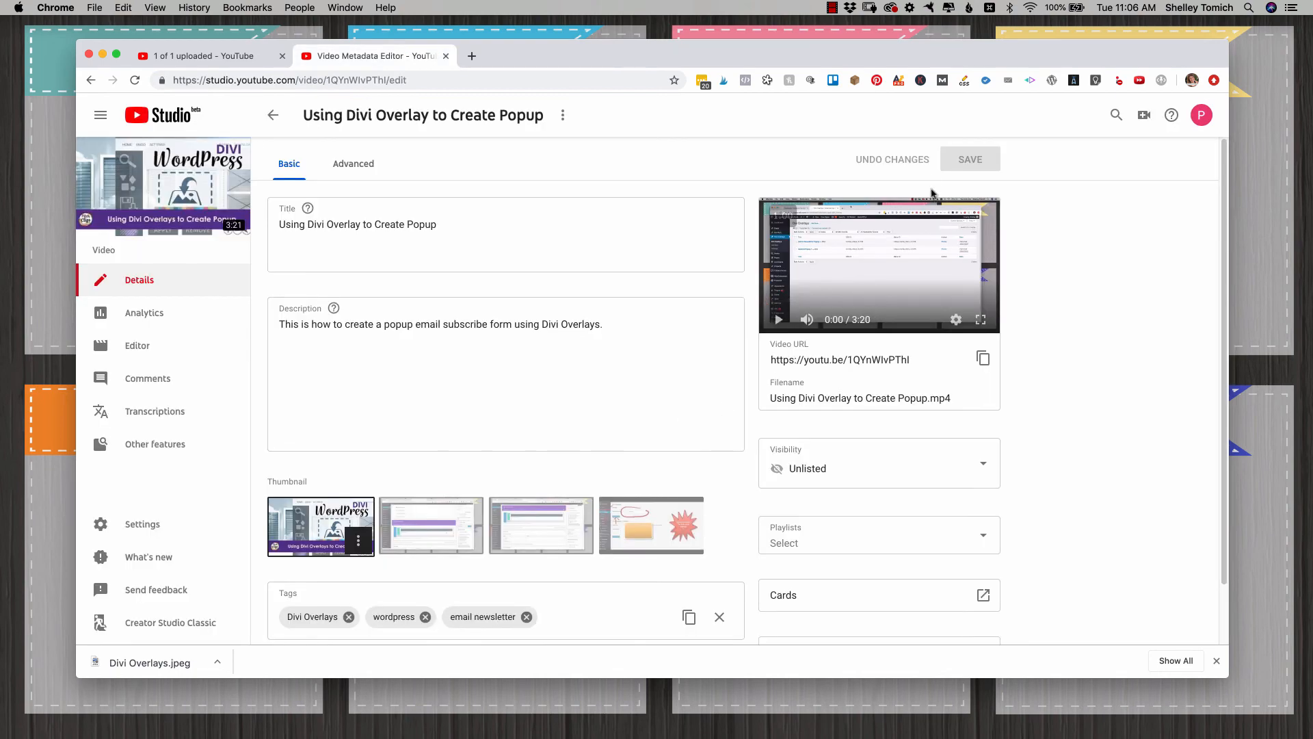